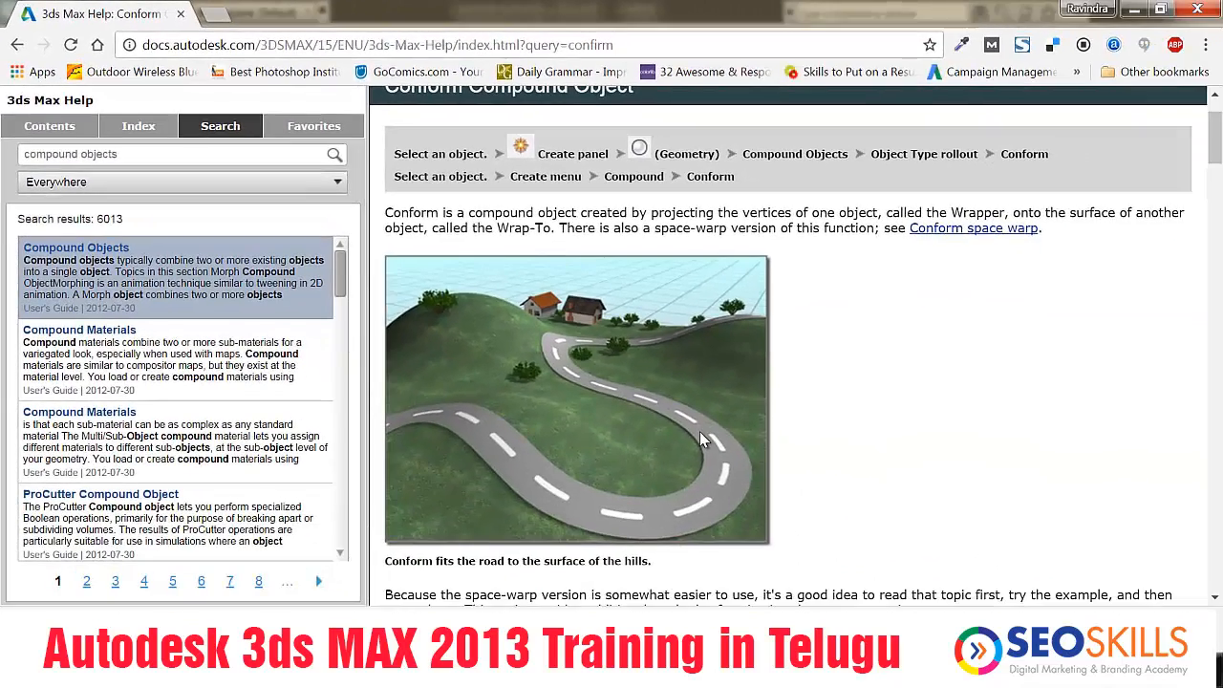
pyautogui.moveTo(386, 212); pyautogui.dragTo(618, 213)
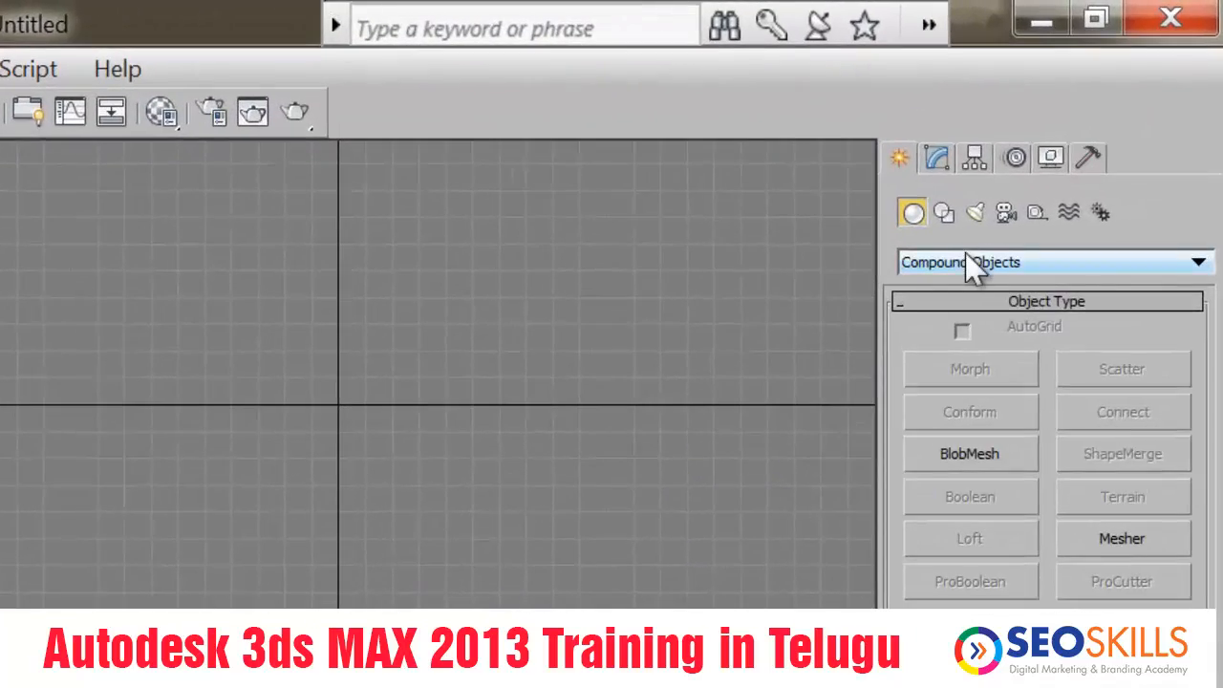
# Create a standard primitive sphere with a radius of about 35.3 cm near the grid origin in the Perspective view
pyautogui.click(965, 261)
pyautogui.click(946, 279)
pyautogui.click(970, 412)
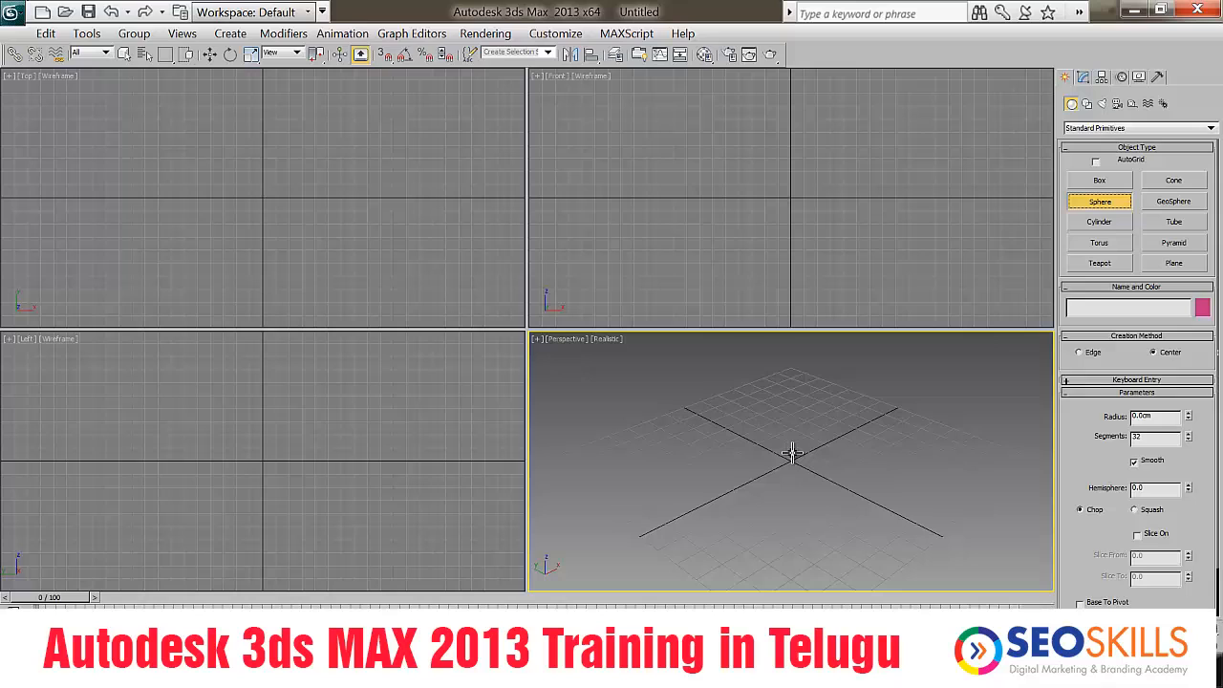
pyautogui.moveTo(732, 516); pyautogui.dragTo(781, 558)
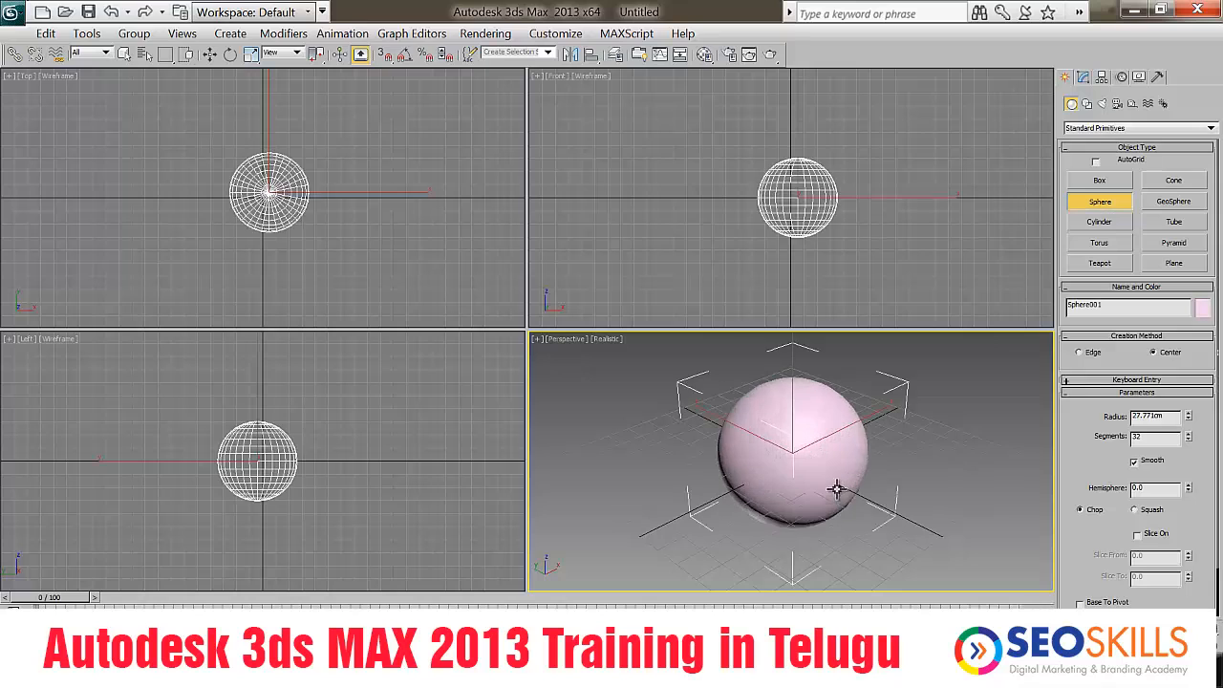
pyautogui.moveTo(836, 489); pyautogui.dragTo(843, 497)
# Move the sphere up above the ground grid in the Front view and centre it horizontally on the vertical axis
pyautogui.click(209, 54)
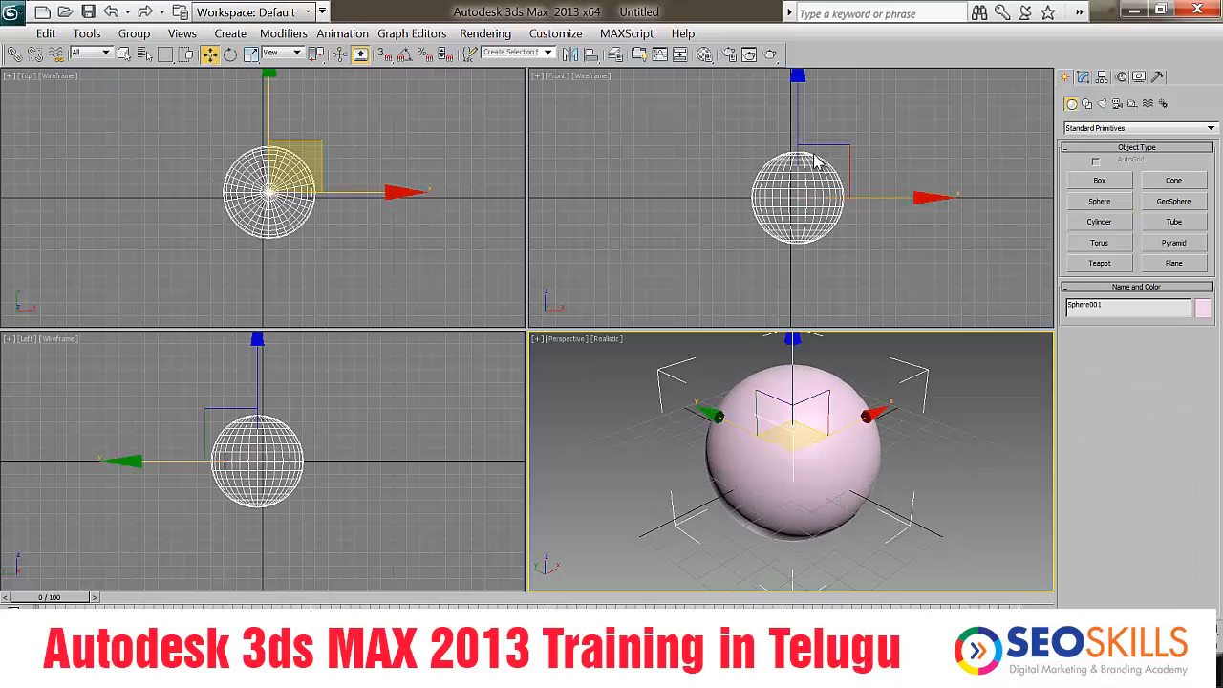
pyautogui.moveTo(817, 163); pyautogui.dragTo(789, 95)
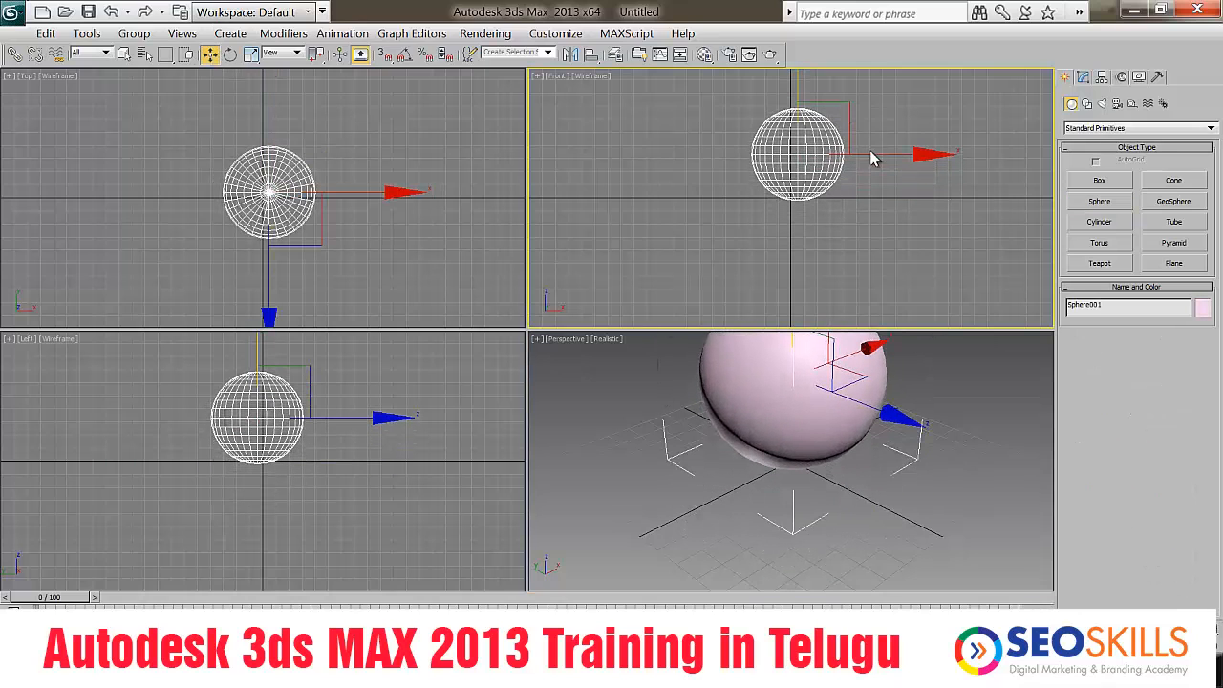
pyautogui.moveTo(871, 158); pyautogui.dragTo(863, 157)
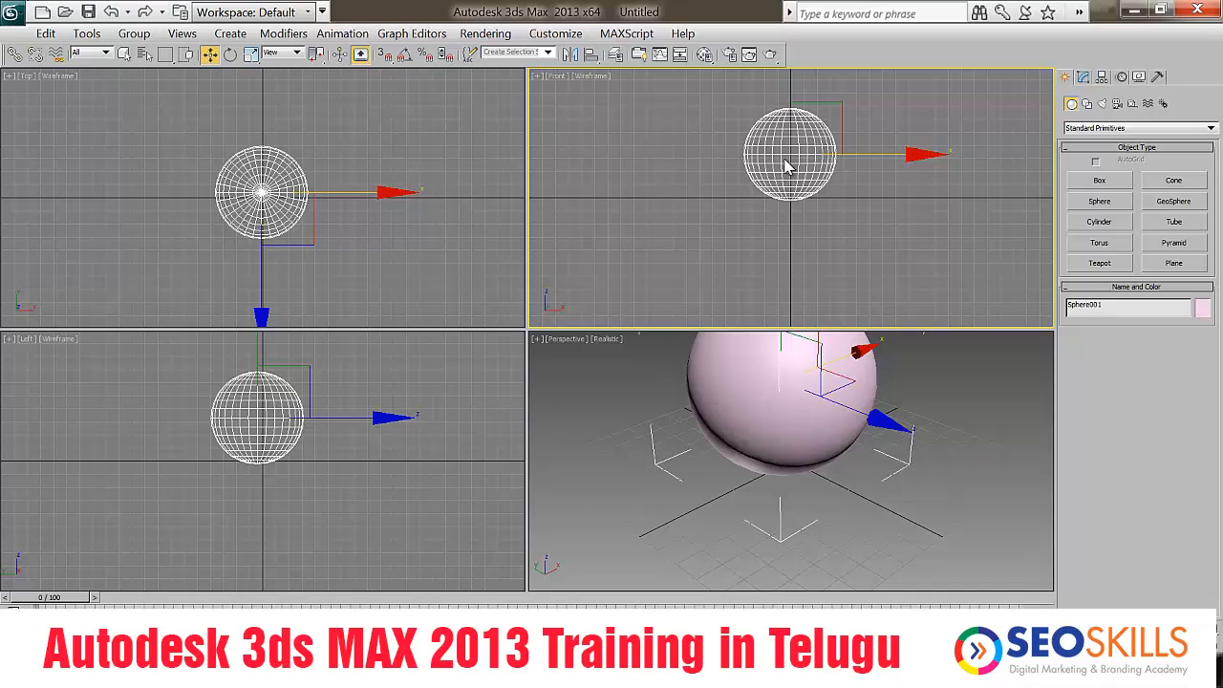
# Draw a plane about 28.7 cm long and 200.5 cm wide across the sphere in the Front view and centre it on the sphere
pyautogui.click(1163, 266)
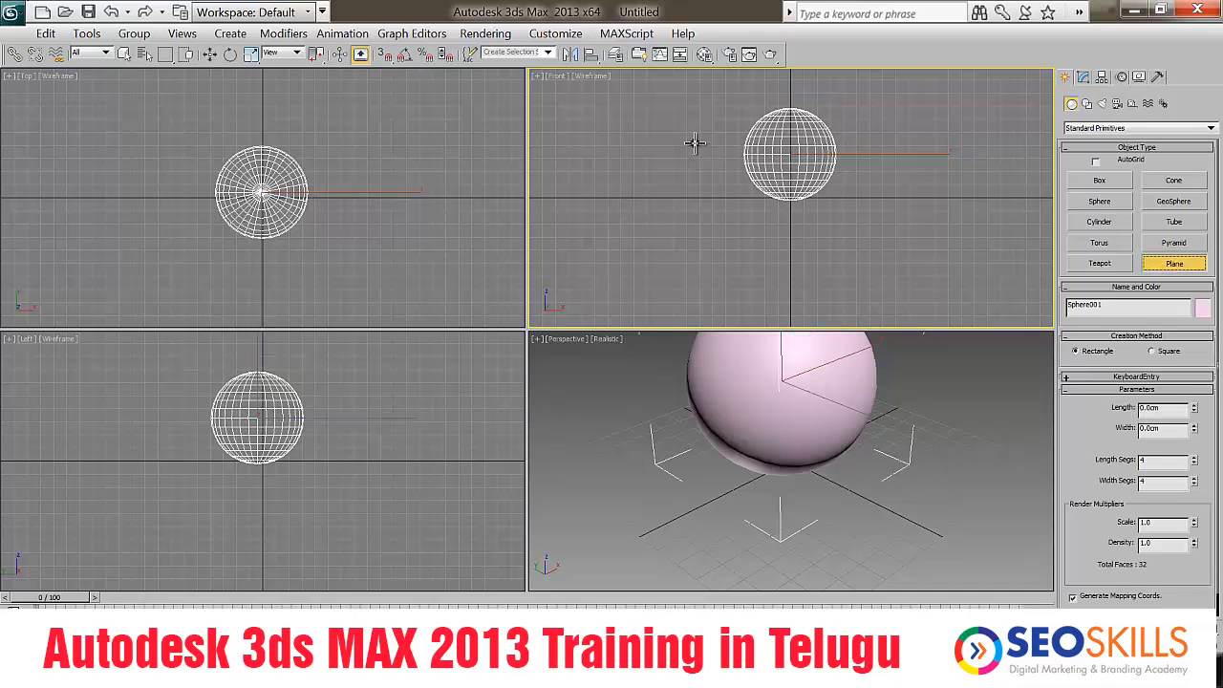
pyautogui.moveTo(689, 136); pyautogui.dragTo(955, 172)
pyautogui.click(209, 54)
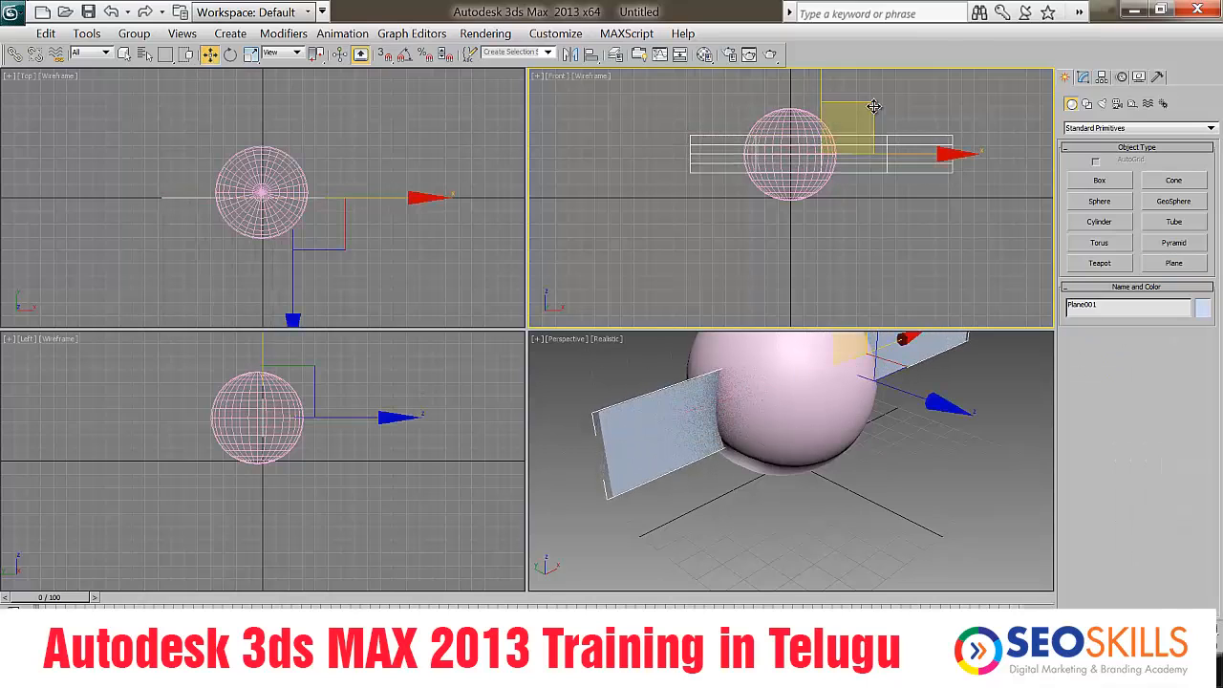
pyautogui.moveTo(873, 106); pyautogui.dragTo(847, 109)
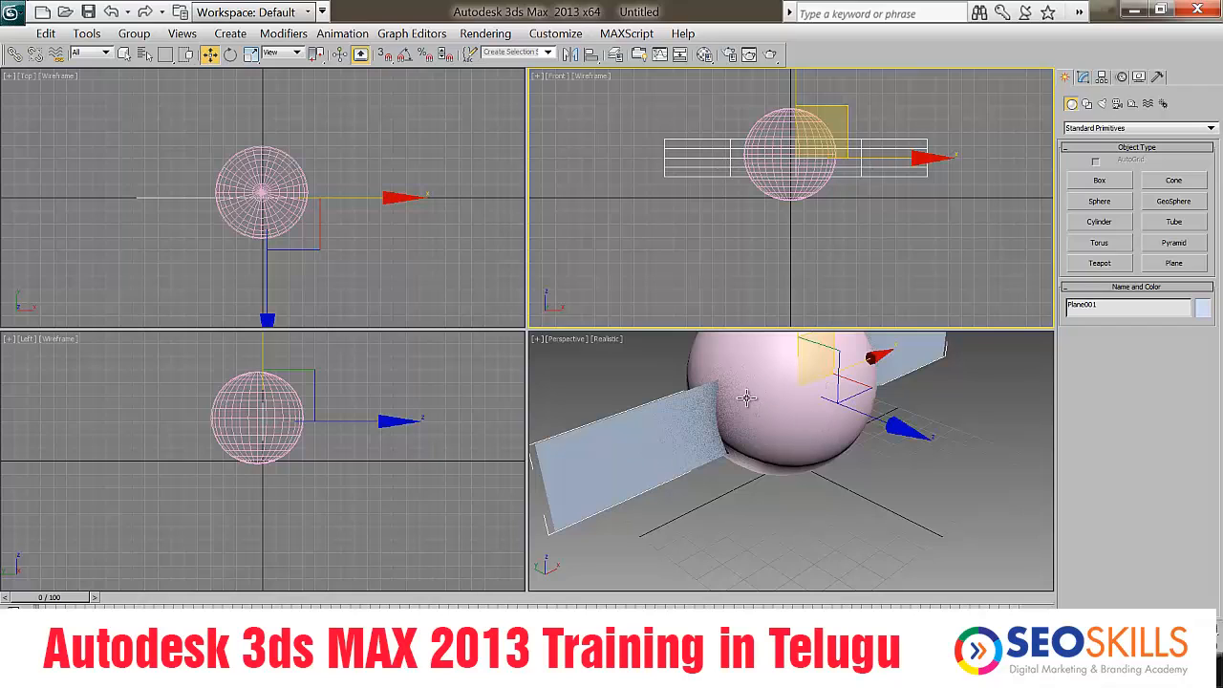
# Switch the Perspective viewport to Shaded display and maximize it
pyautogui.click(595, 338)
pyautogui.click(606, 339)
pyautogui.click(632, 374)
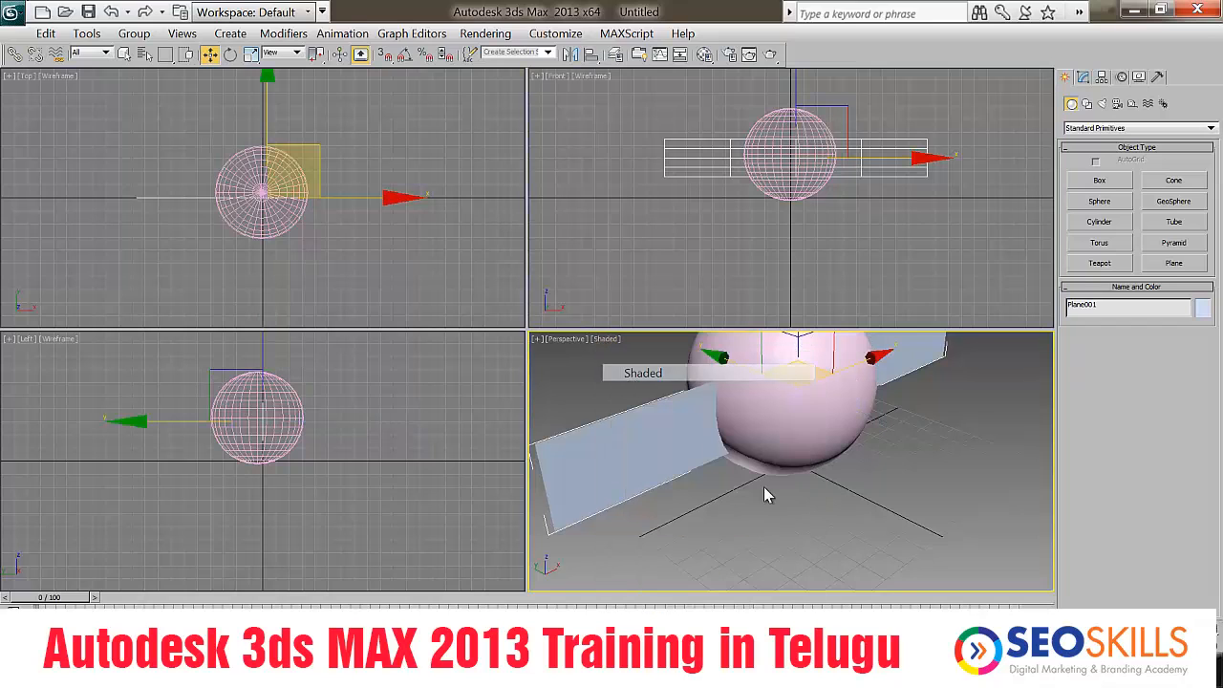
pyautogui.hotkey('alt', 'w')
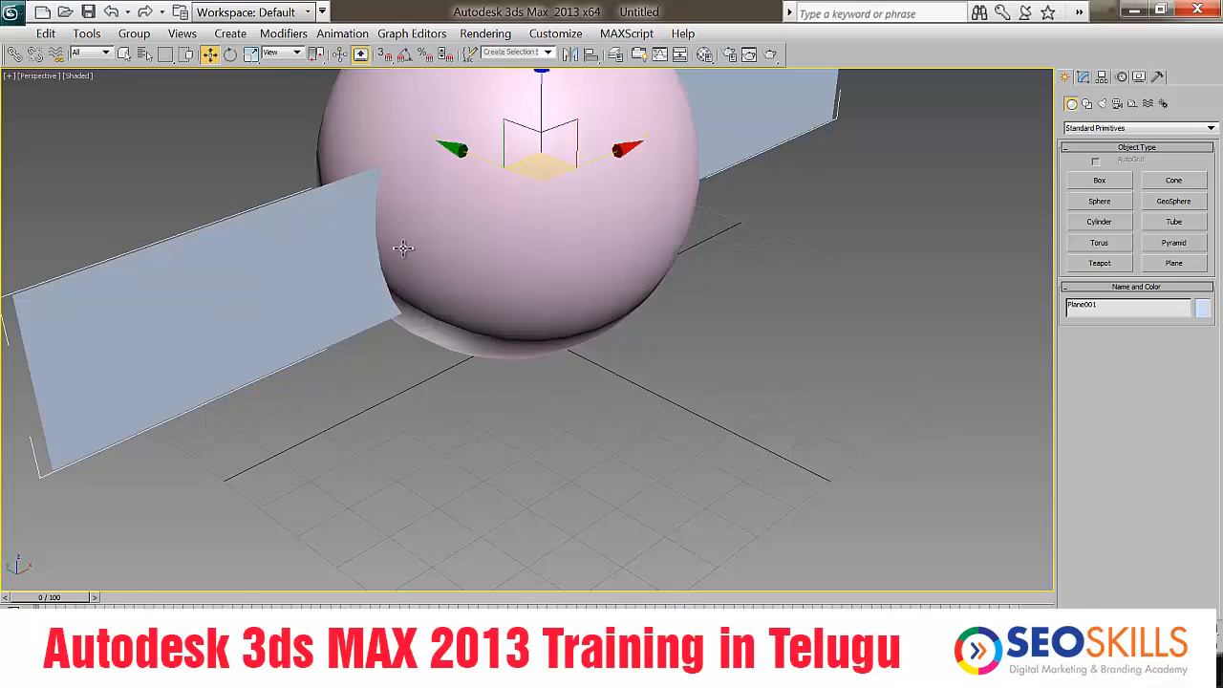
# Move the plane along its Y axis until it stands in front of the sphere, and turn on edged faces display
pyautogui.moveTo(458, 153); pyautogui.dragTo(624, 233)
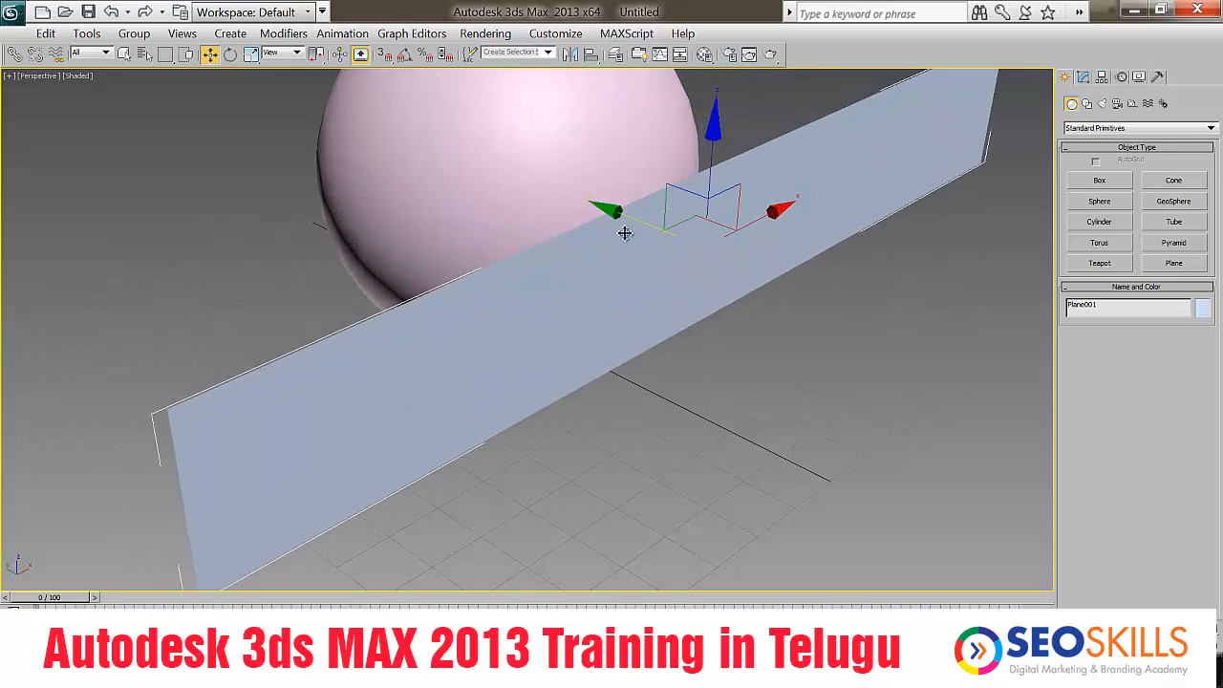
pyautogui.press('F4')
pyautogui.click(919, 326)
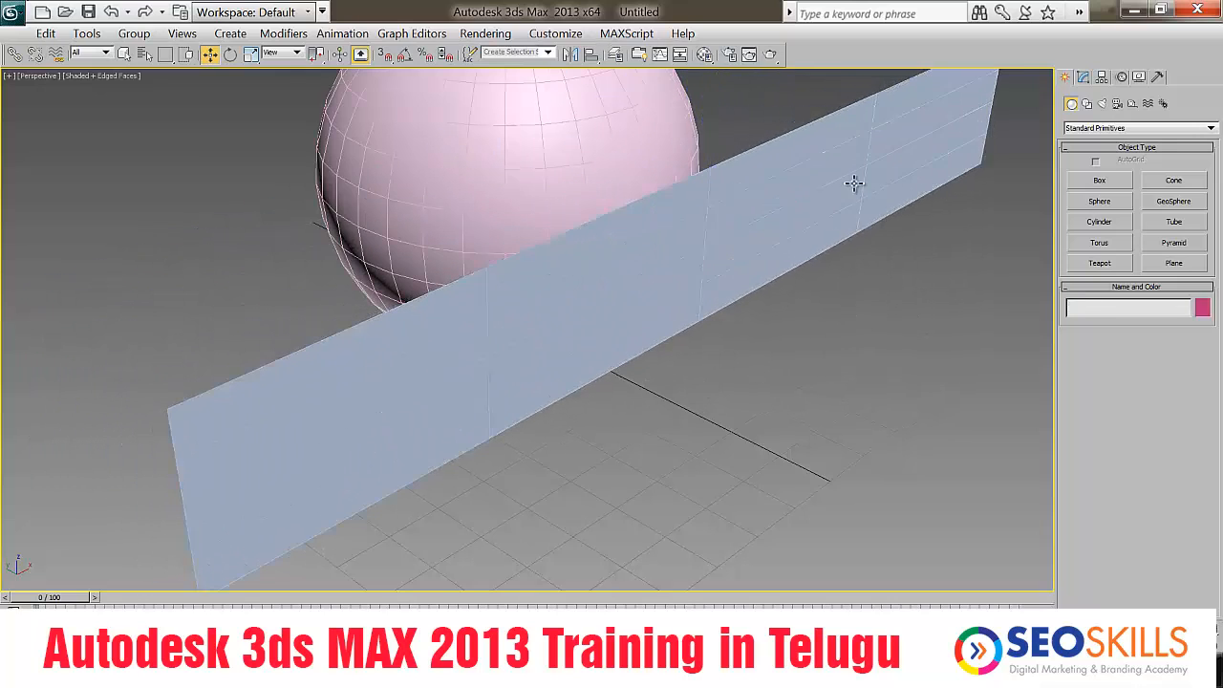
# Set the plane's length segments to 16 and its width segments to 50
pyautogui.click(854, 184)
pyautogui.click(1084, 77)
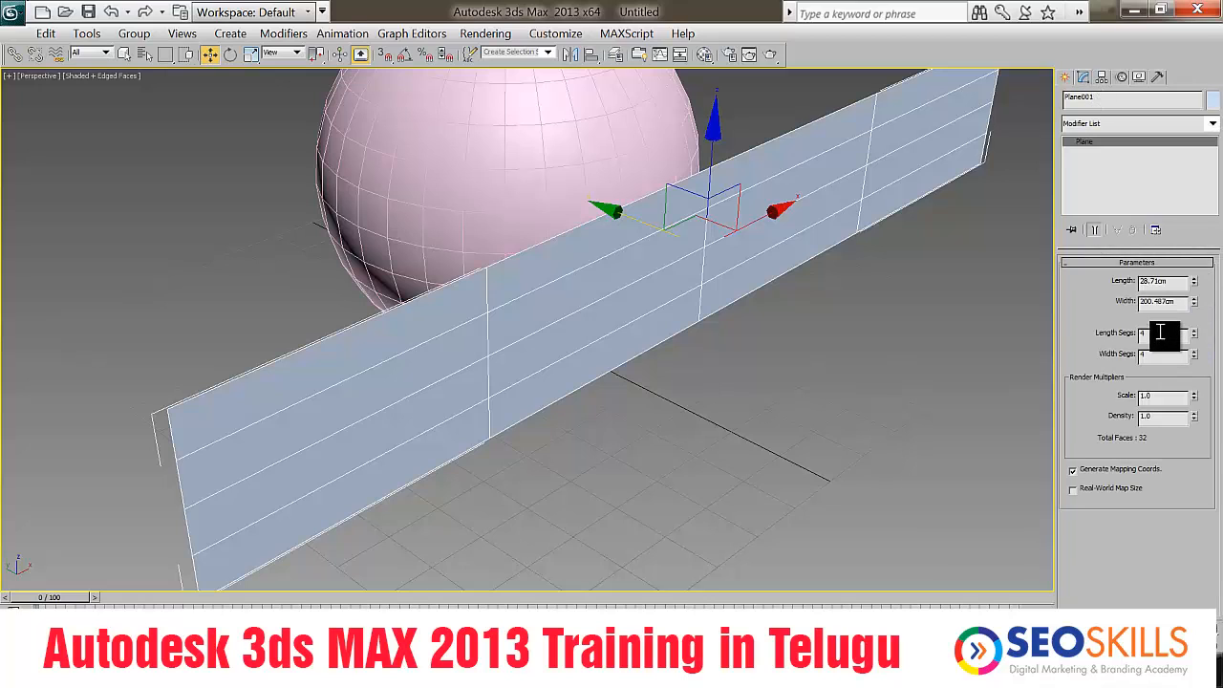
pyautogui.write('16')
pyautogui.press('Return')
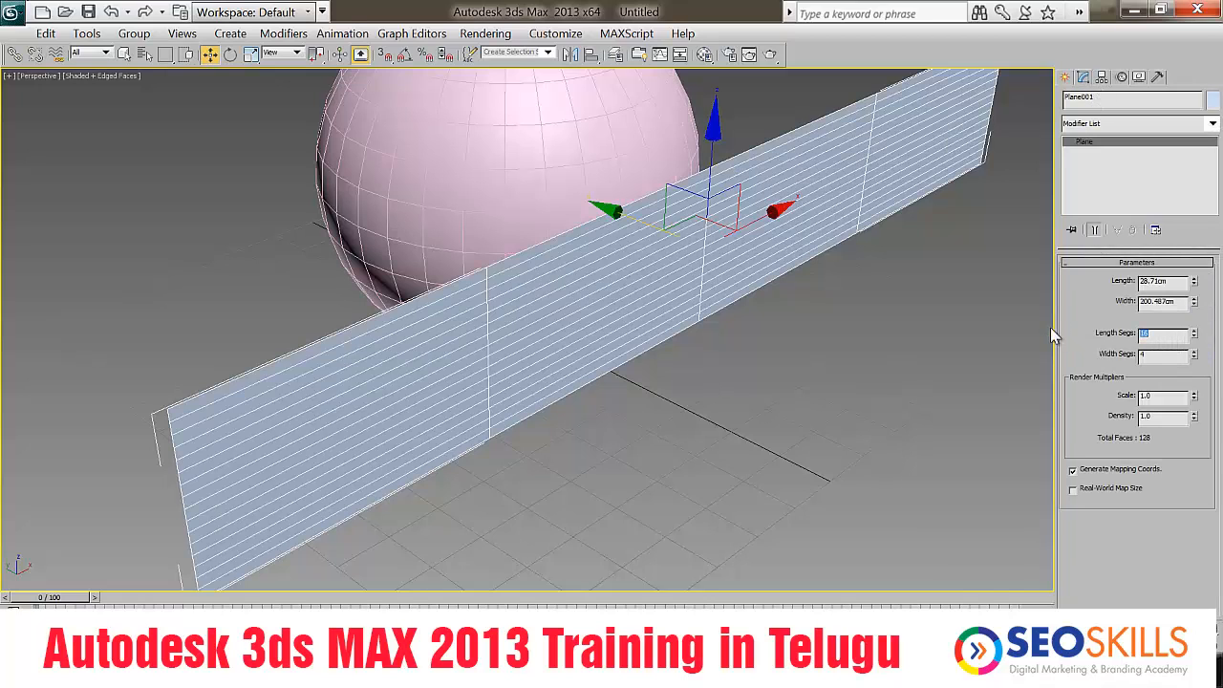
pyautogui.doubleClick(1162, 354)
pyautogui.write('36')
pyautogui.press('Return')
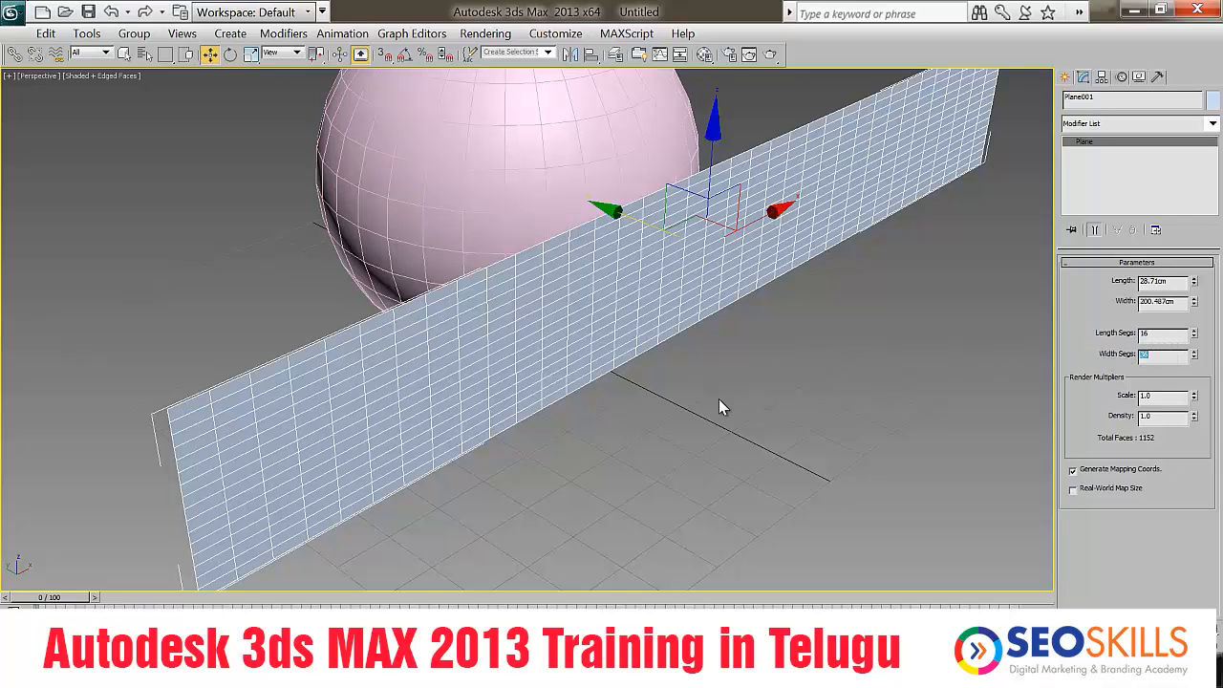
pyautogui.write('50')
pyautogui.press('Return')
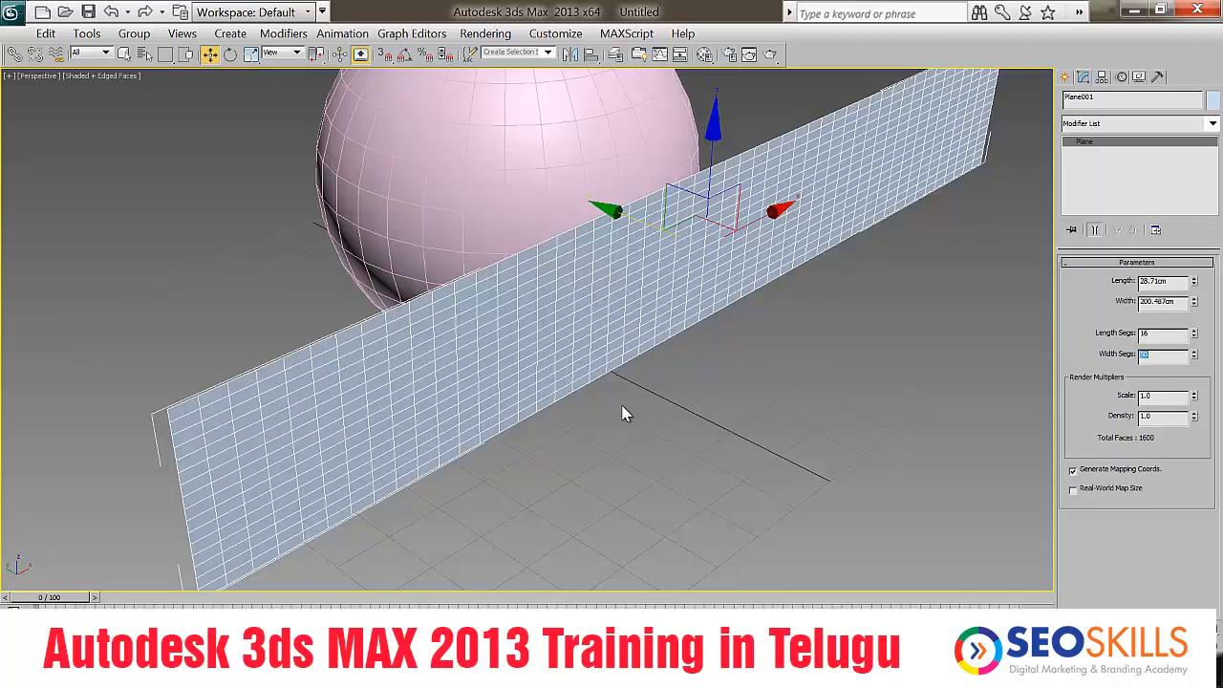
pyautogui.click(578, 422)
pyautogui.keyDown('alt'); pyautogui.moveTo(577, 422); pyautogui.dragTo(668, 373, button='middle'); pyautogui.keyUp('alt')
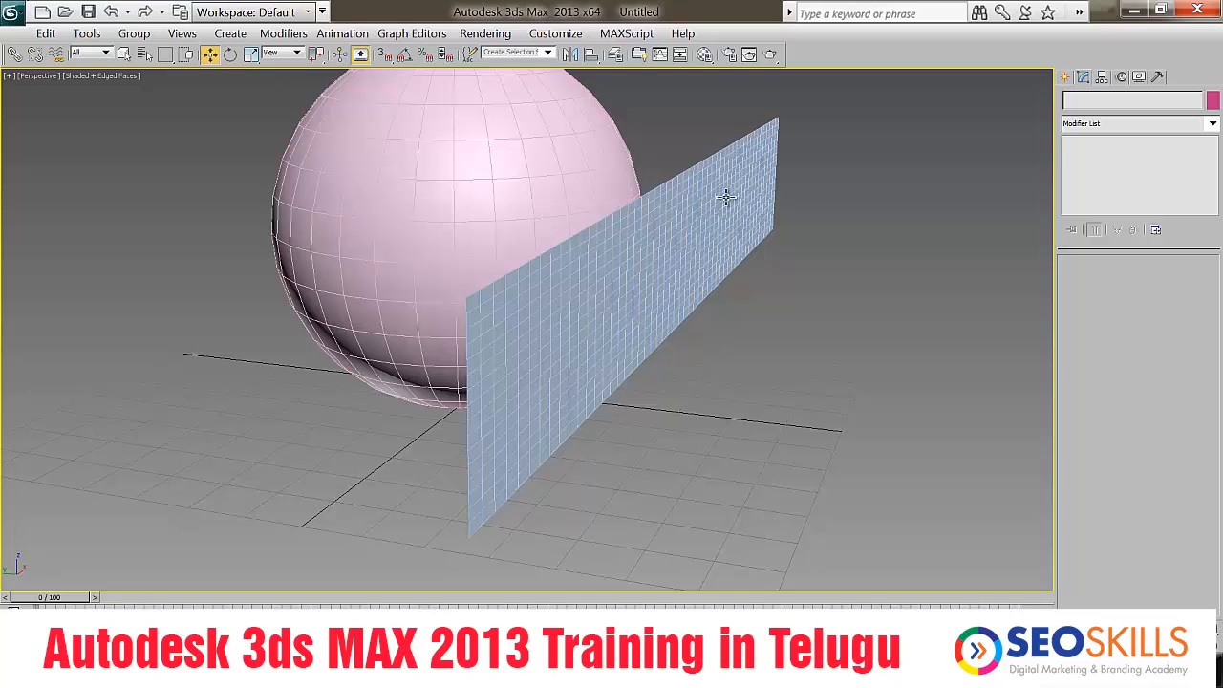
pyautogui.click(725, 188)
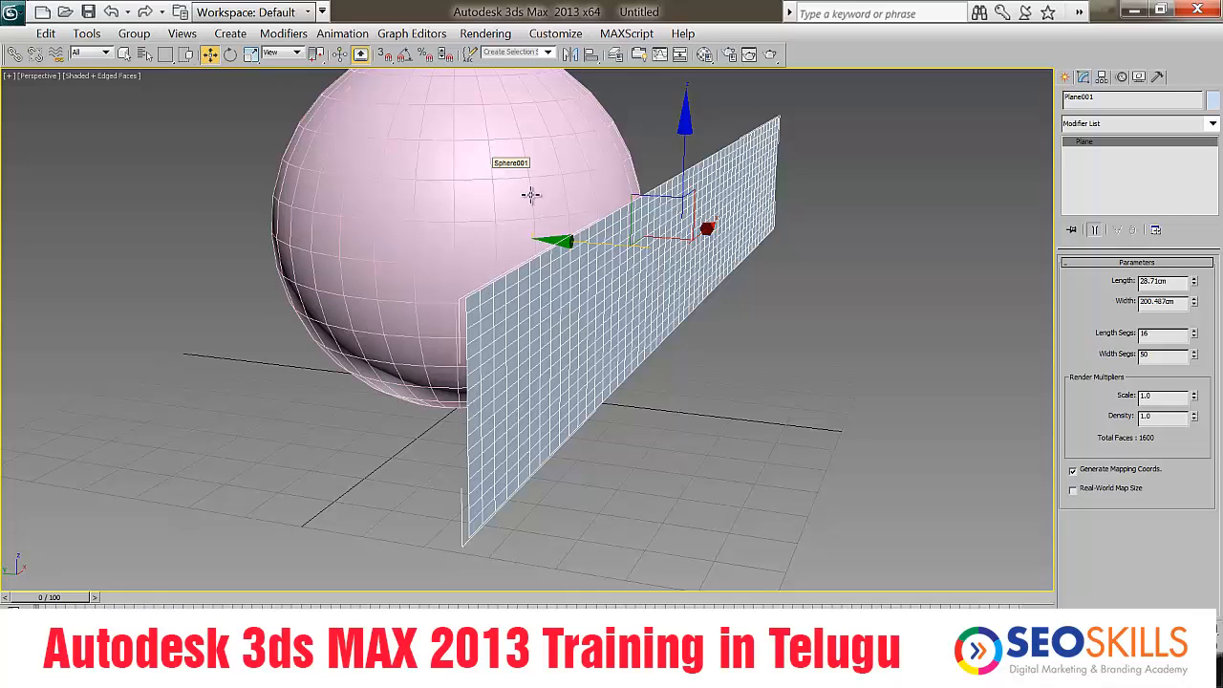
pyautogui.click(820, 369)
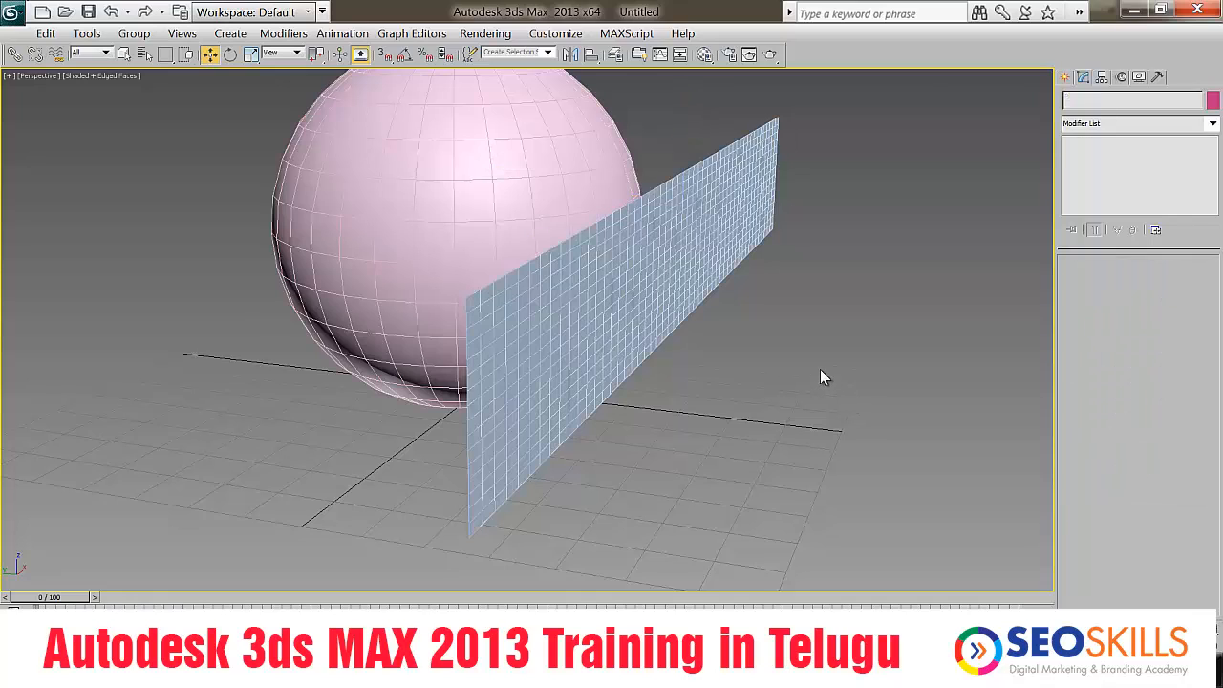
pyautogui.click(723, 237)
pyautogui.click(463, 157)
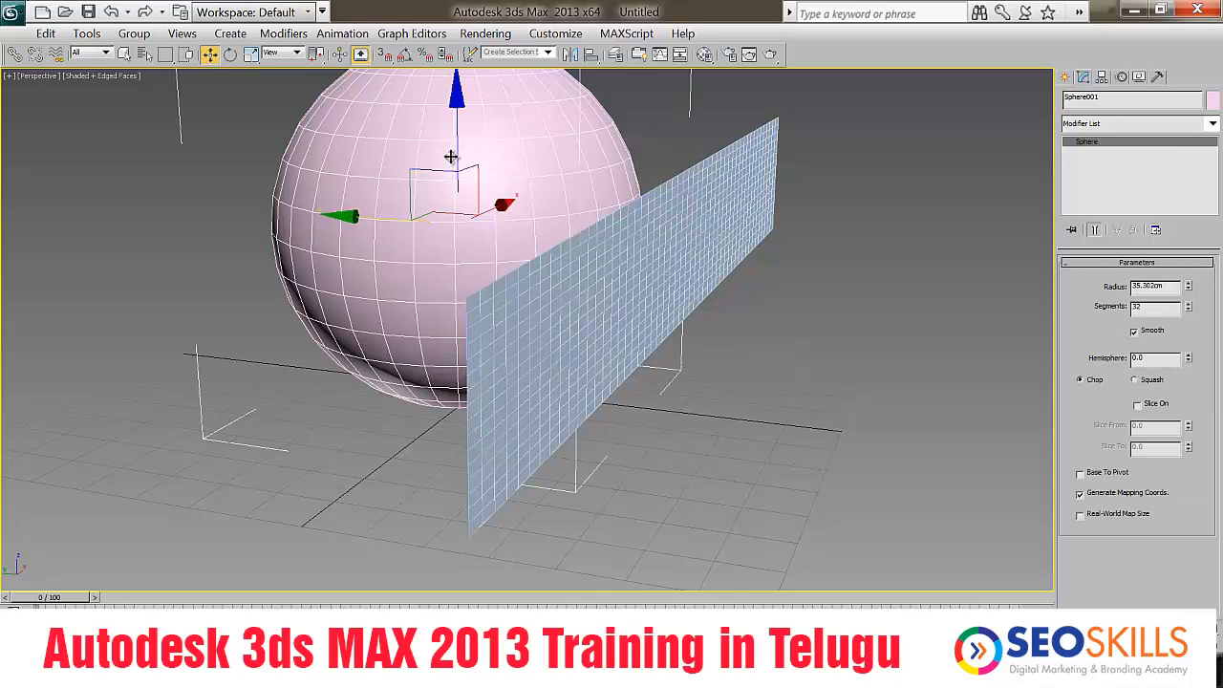
pyautogui.click(860, 402)
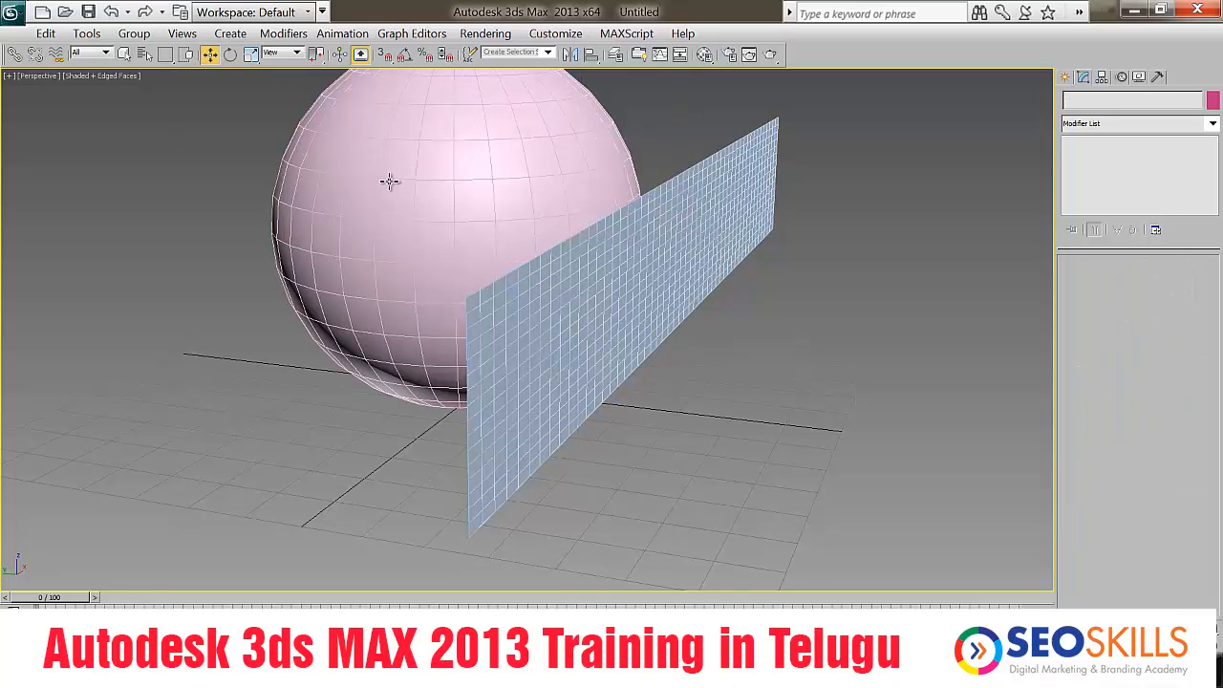
pyautogui.click(389, 183)
pyautogui.click(603, 333)
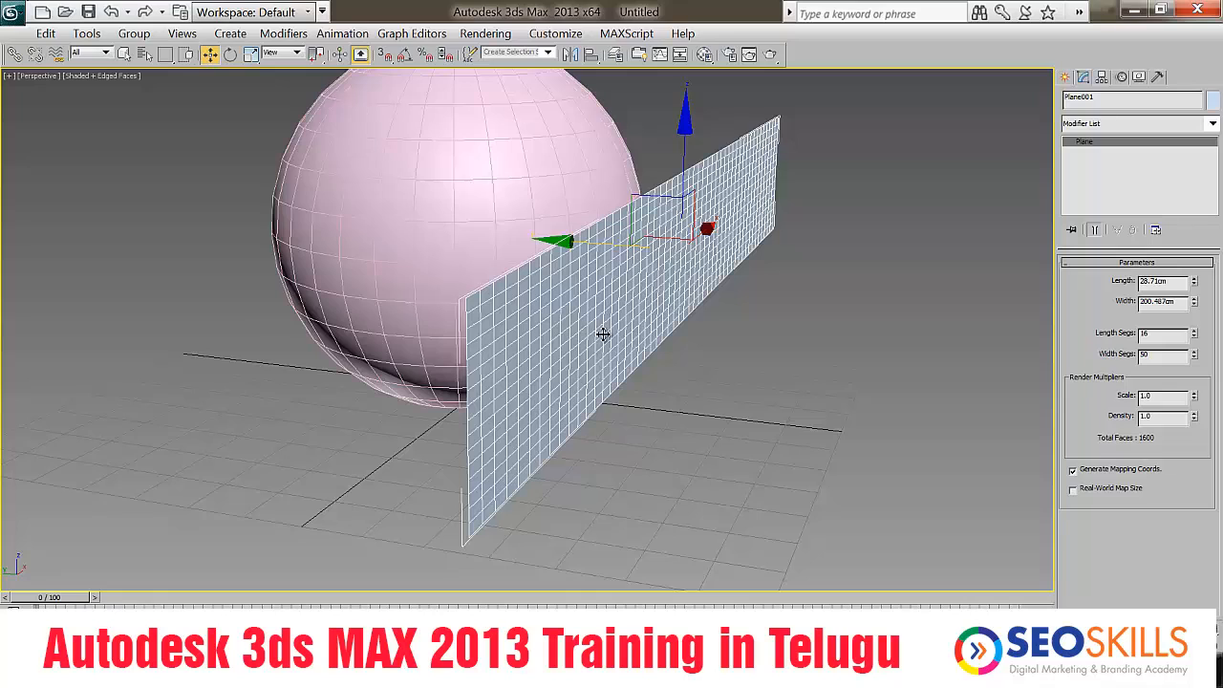
pyautogui.click(723, 420)
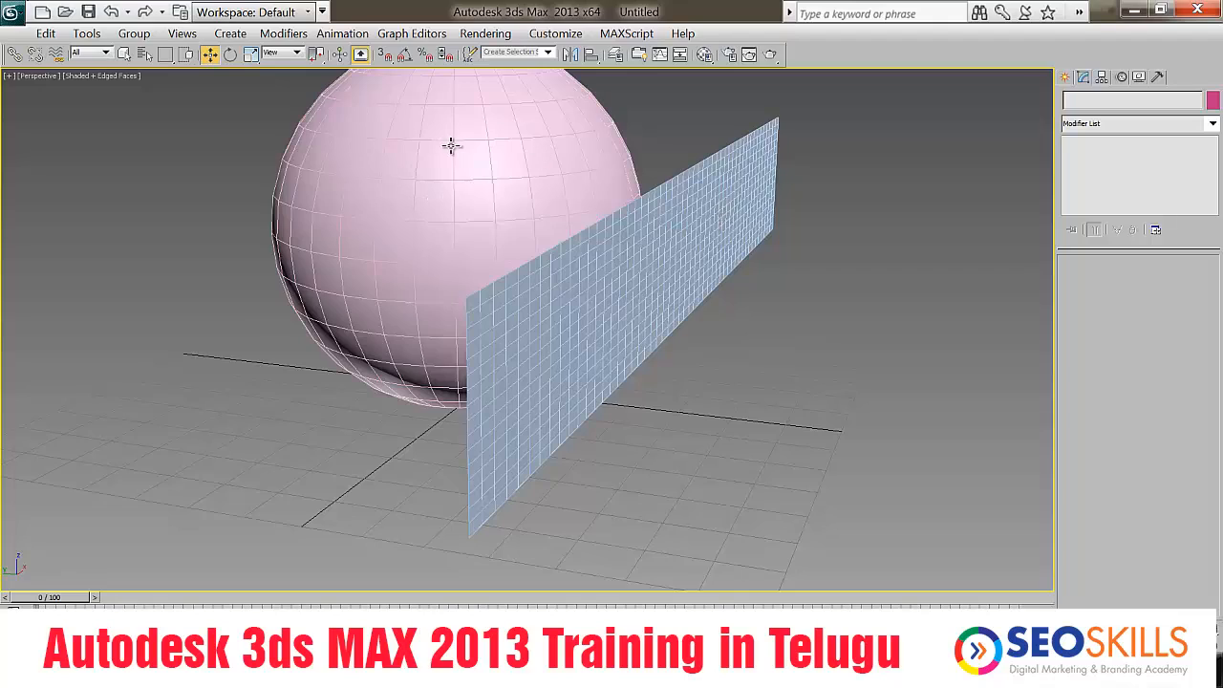
# Apply the Conform compound object to the plane, picking the sphere as an Instance wrap-to object
pyautogui.click(707, 212)
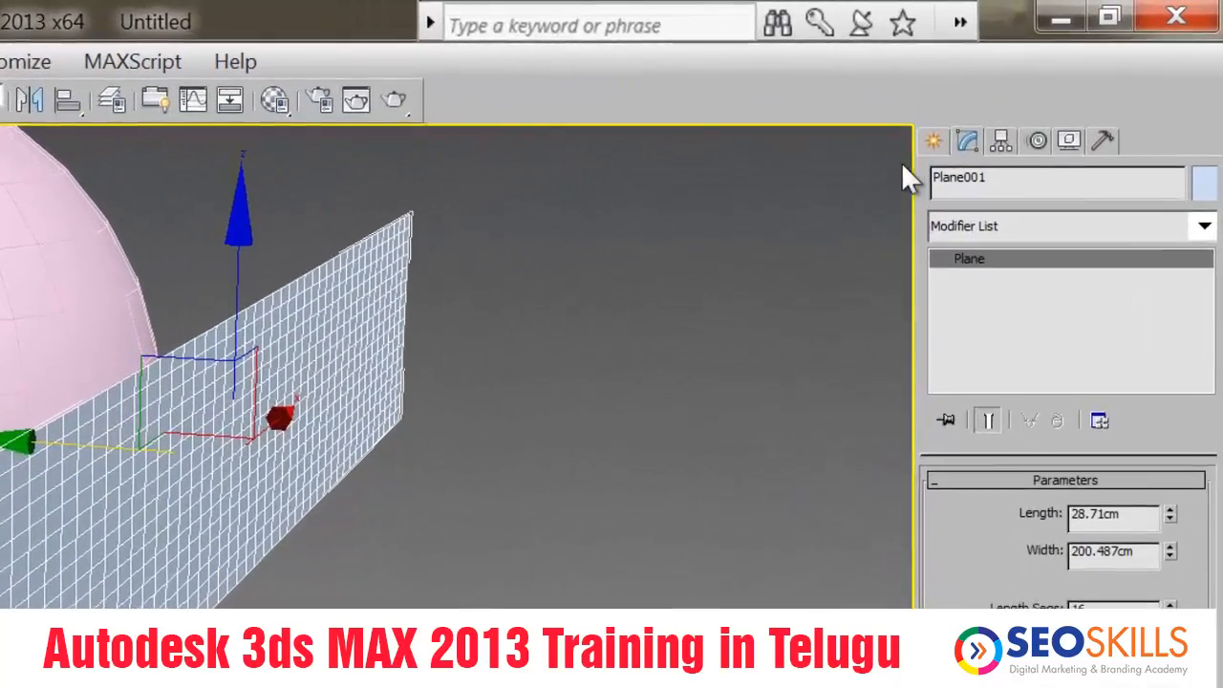
pyautogui.click(1065, 77)
pyautogui.click(1075, 127)
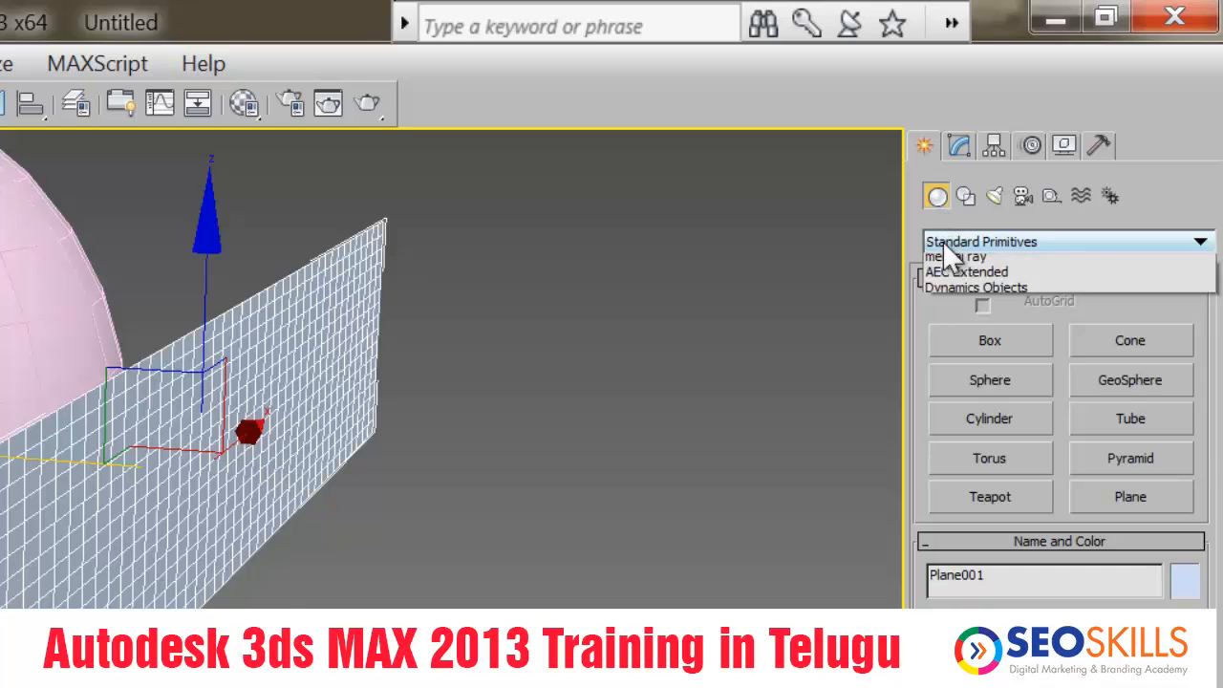
pyautogui.click(941, 291)
pyautogui.click(993, 380)
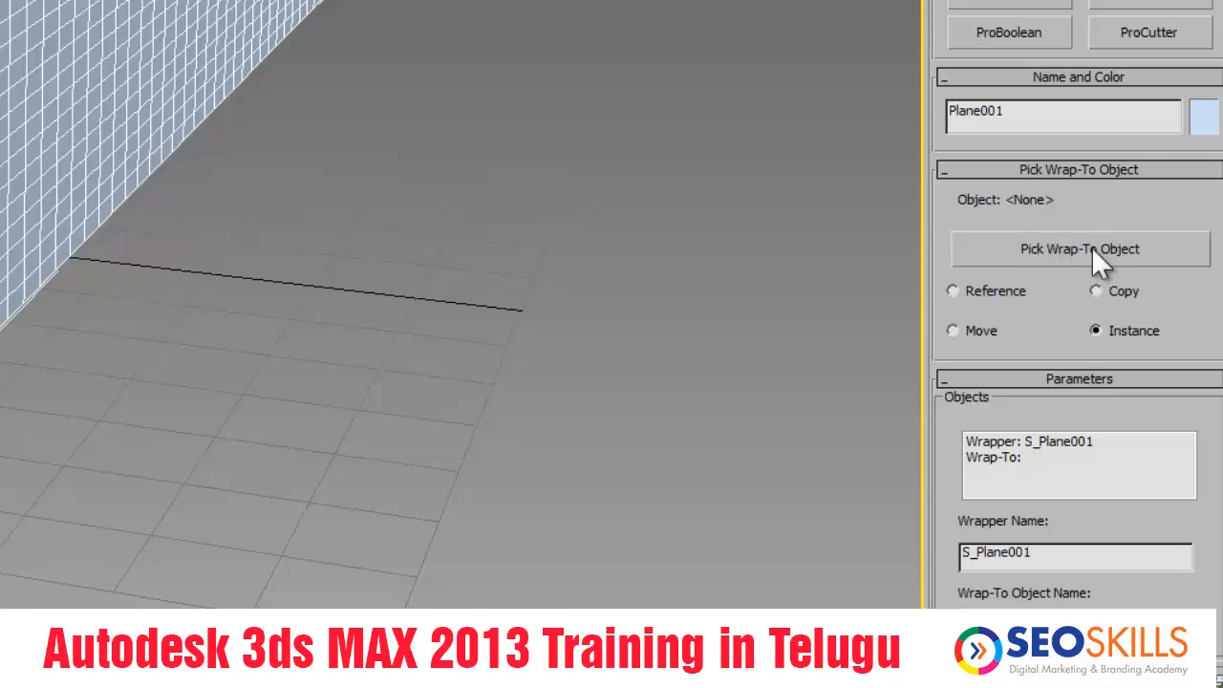
pyautogui.click(1083, 256)
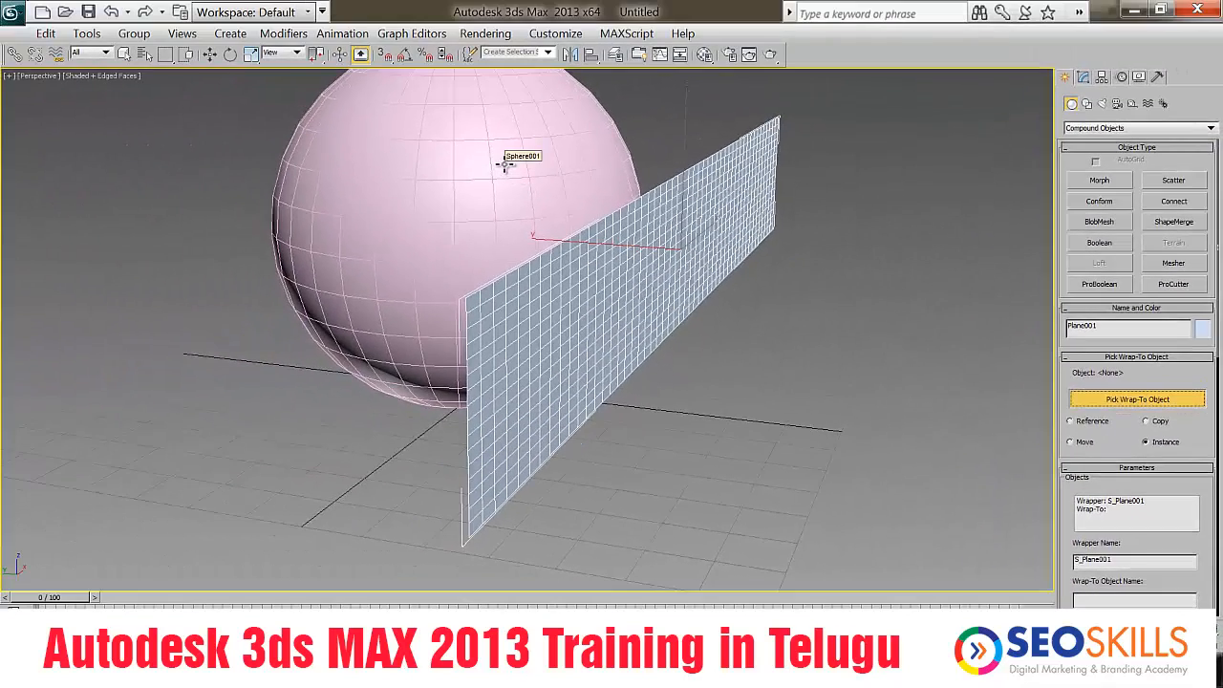
pyautogui.click(504, 164)
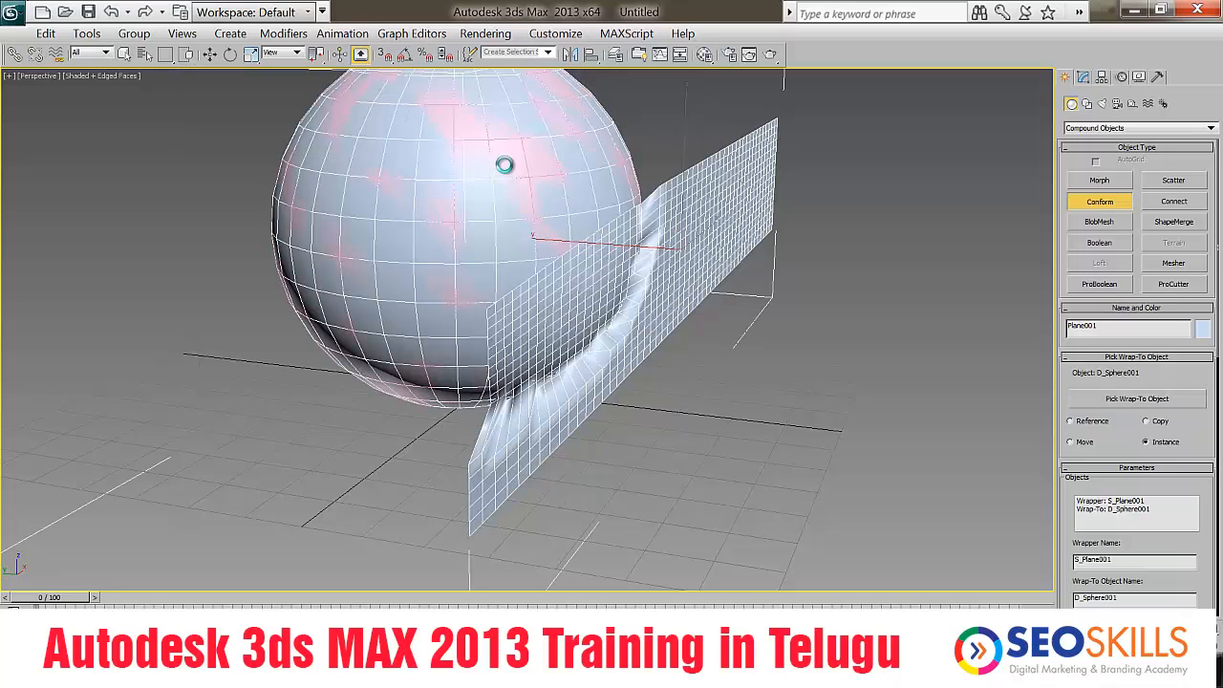
# Move the conformed object along its Y axis away from the original sphere
pyautogui.keyDown('alt'); pyautogui.moveTo(584, 391); pyautogui.dragTo(564, 369, button='middle'); pyautogui.keyUp('alt')
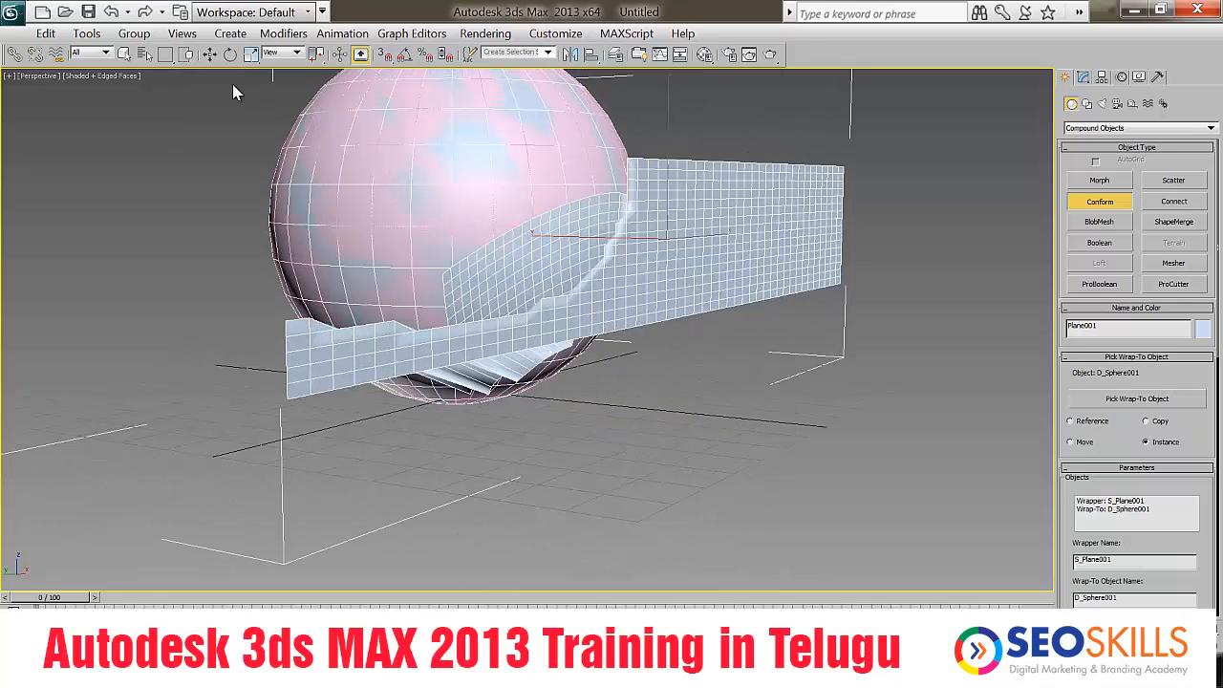
pyautogui.click(209, 55)
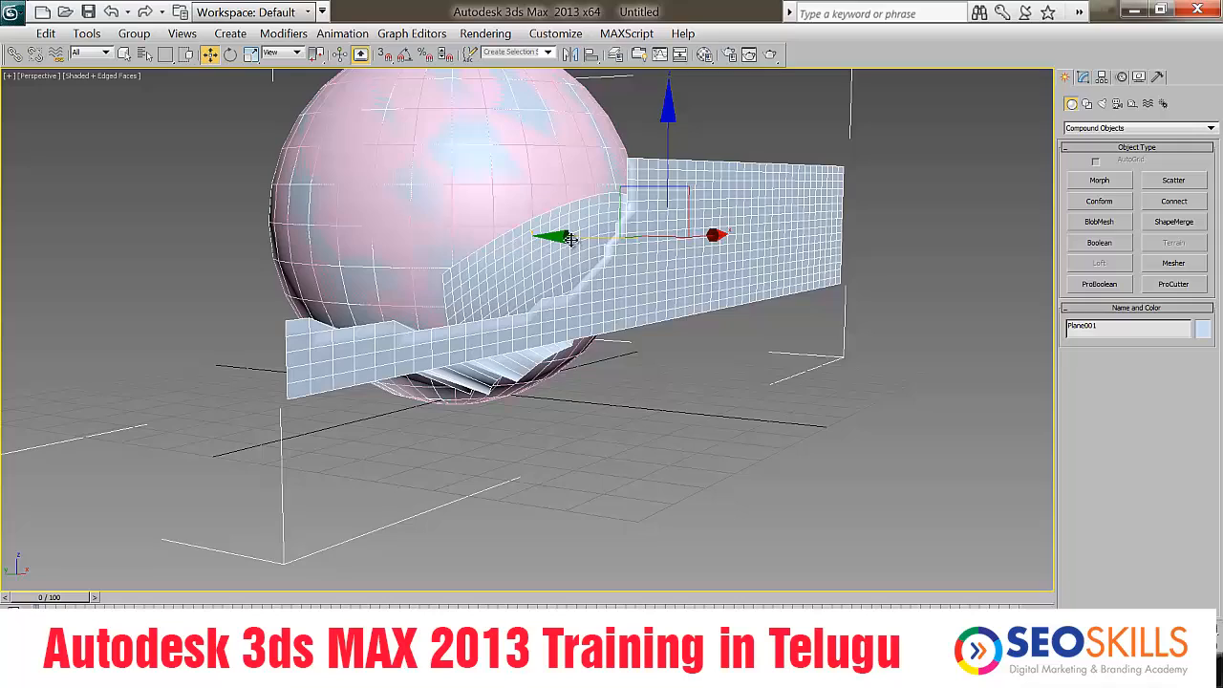
pyautogui.moveTo(571, 237); pyautogui.dragTo(923, 247)
# Hide the original pink sphere
pyautogui.click(507, 218)
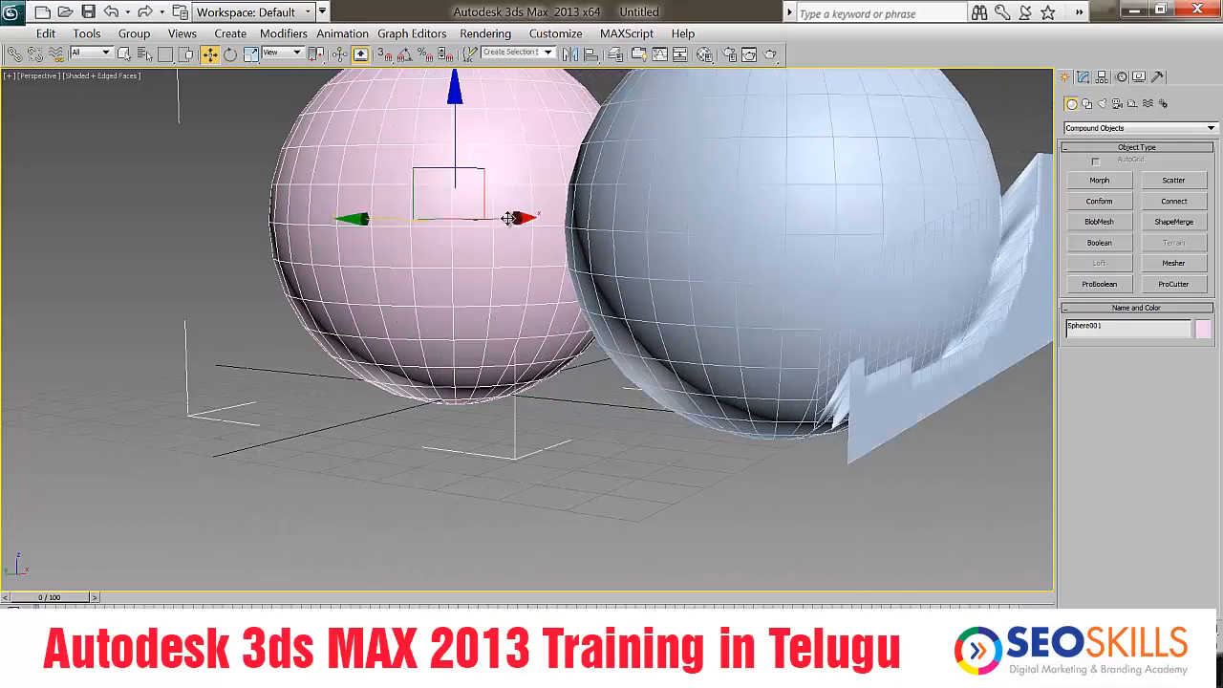
pyautogui.rightClick(410, 171)
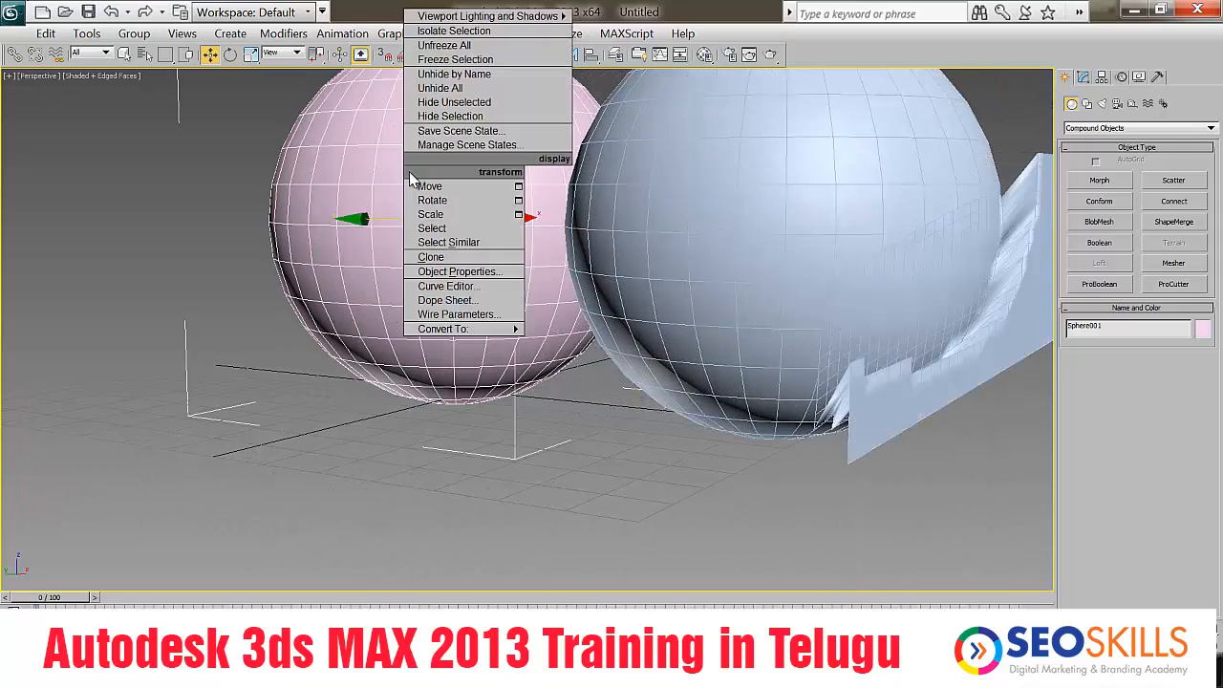
pyautogui.click(442, 115)
# Set the conformed plane's vertex projection direction to Towards Wrap-To Center
pyautogui.keyDown('alt'); pyautogui.moveTo(581, 350); pyautogui.dragTo(541, 411, button='middle'); pyautogui.keyUp('alt')
pyautogui.click(570, 339)
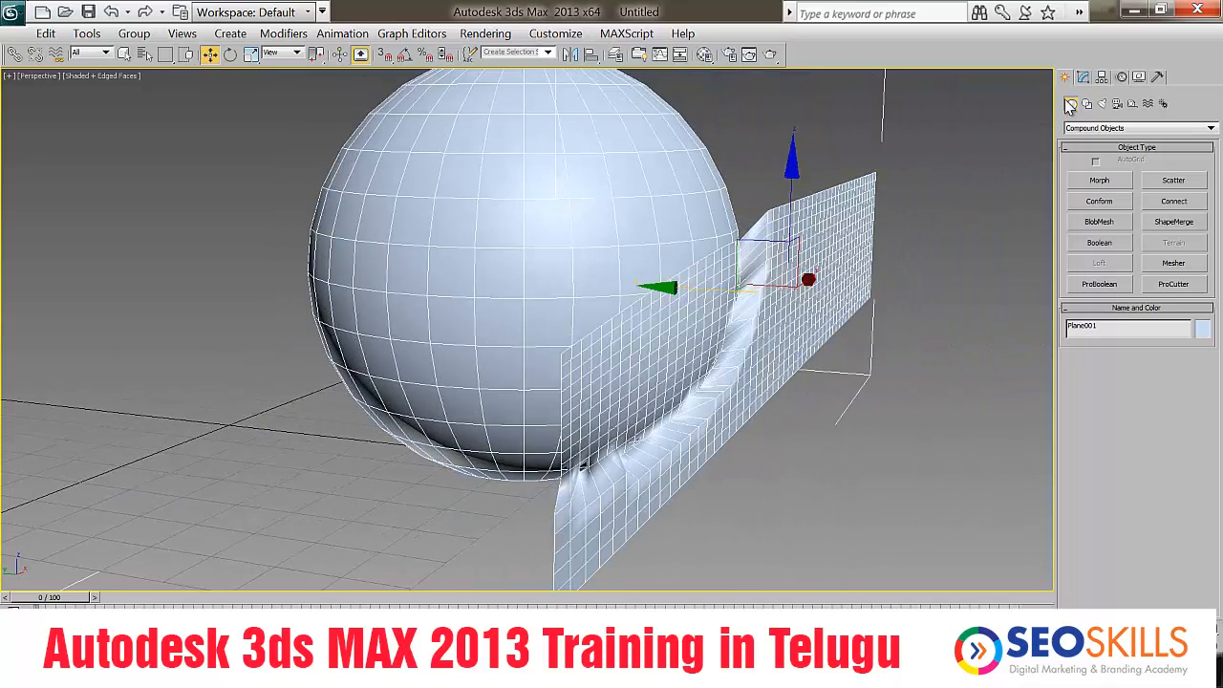
pyautogui.click(1085, 79)
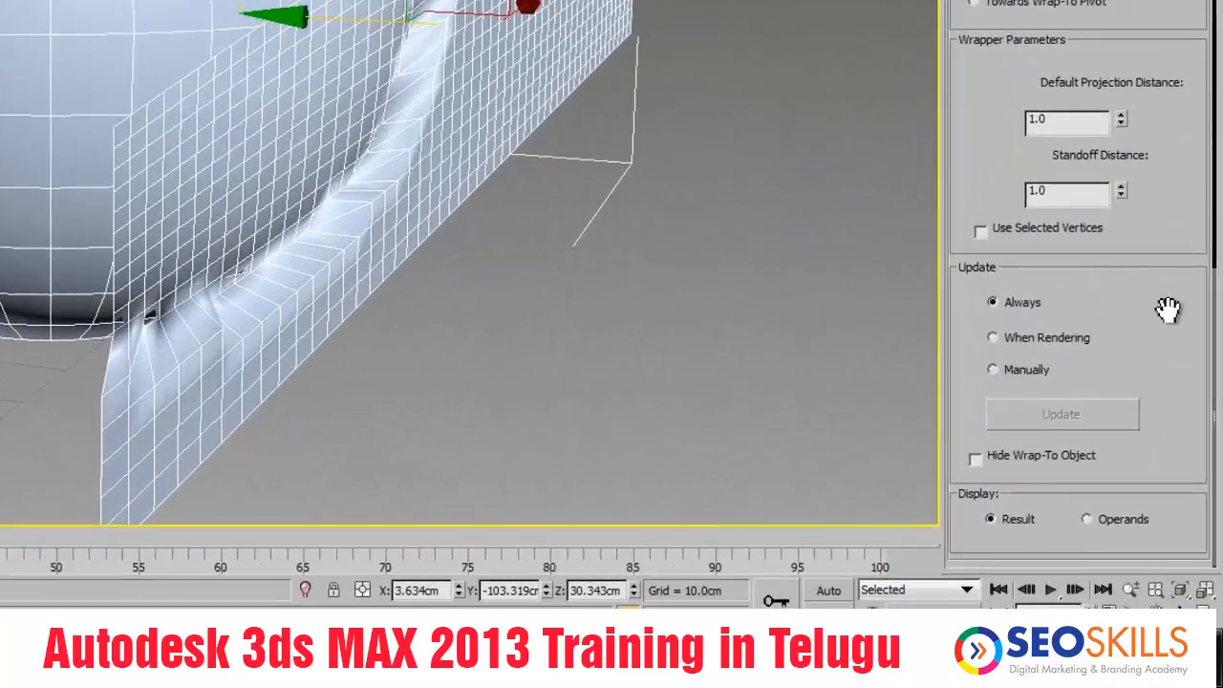
pyautogui.moveTo(1188, 468); pyautogui.dragTo(1189, 597)
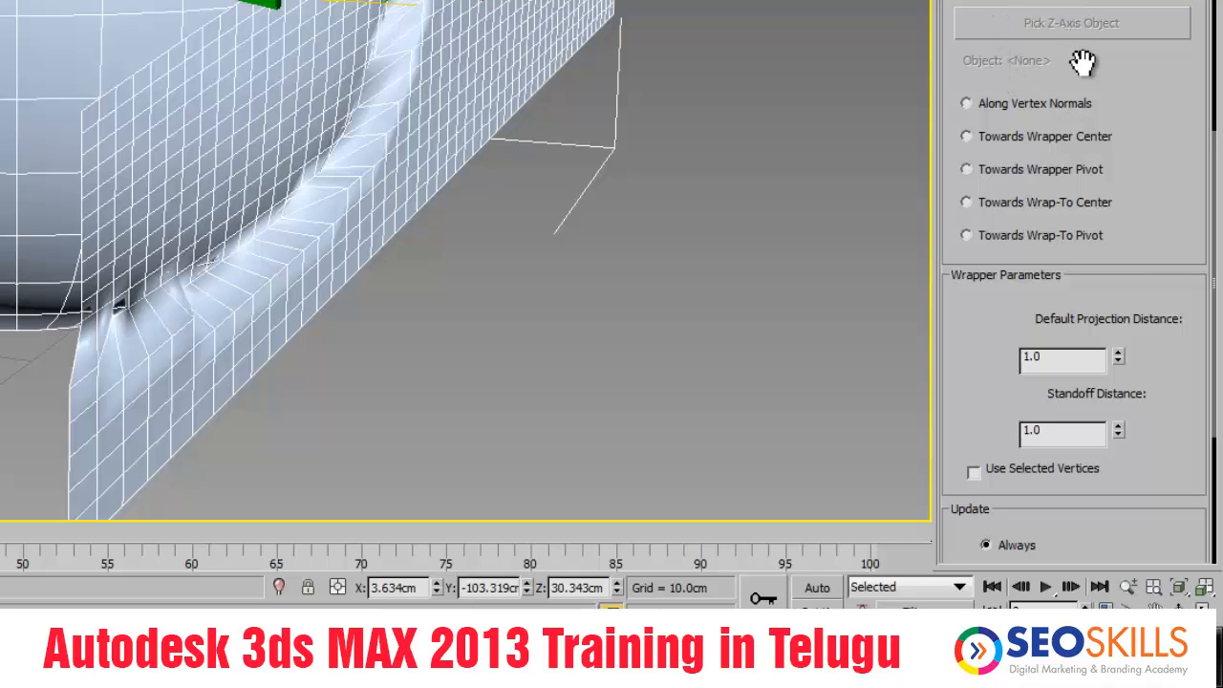
pyautogui.click(1004, 136)
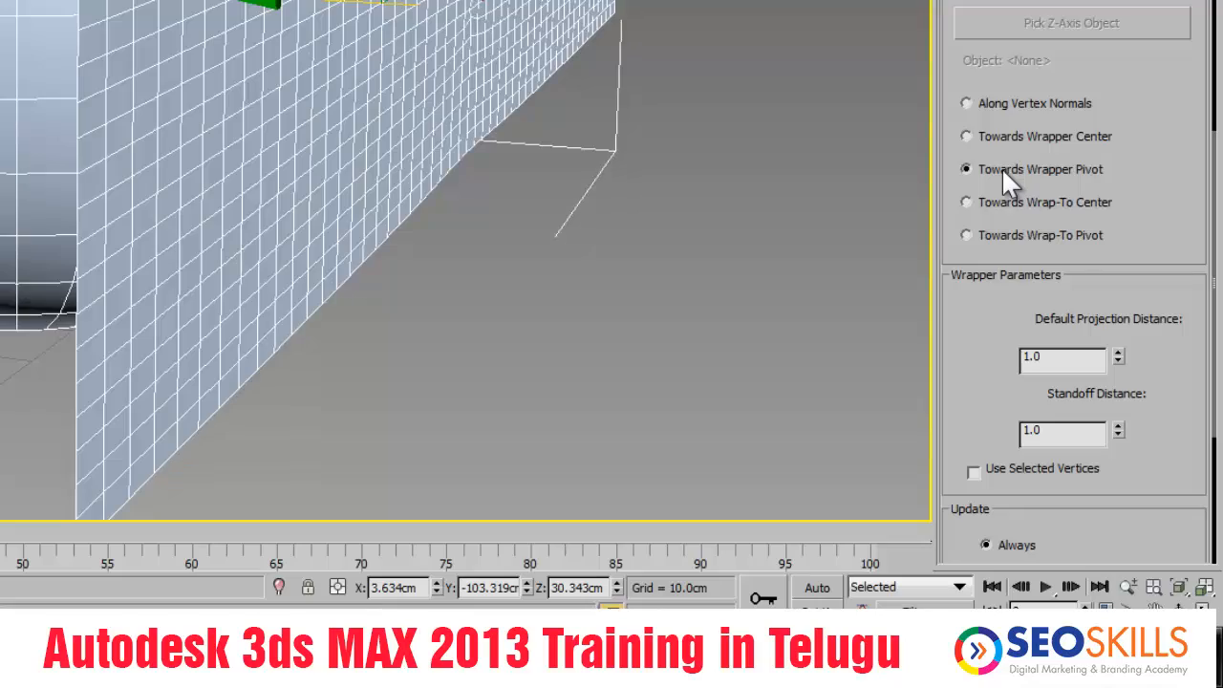
pyautogui.click(995, 203)
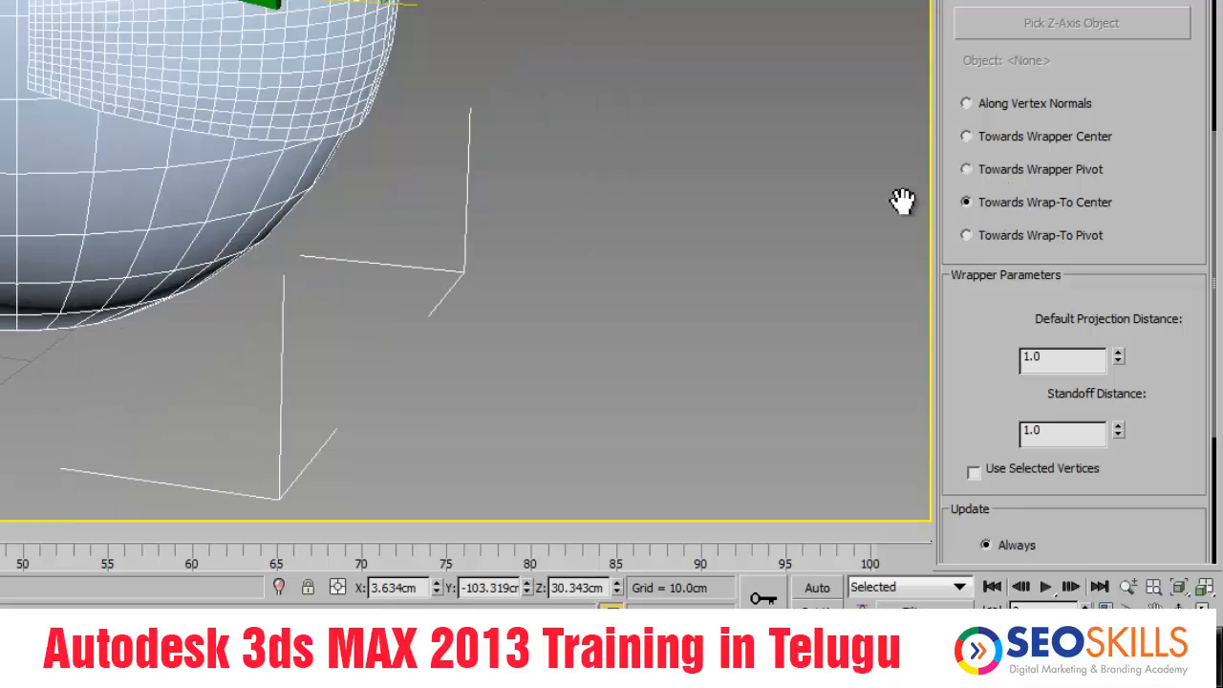
pyautogui.keyDown('alt'); pyautogui.moveTo(274, 128); pyautogui.dragTo(131, 135, button='middle'); pyautogui.keyUp('alt')
pyautogui.keyDown('alt'); pyautogui.moveTo(404, 275); pyautogui.dragTo(246, 268, button='middle'); pyautogui.keyUp('alt')
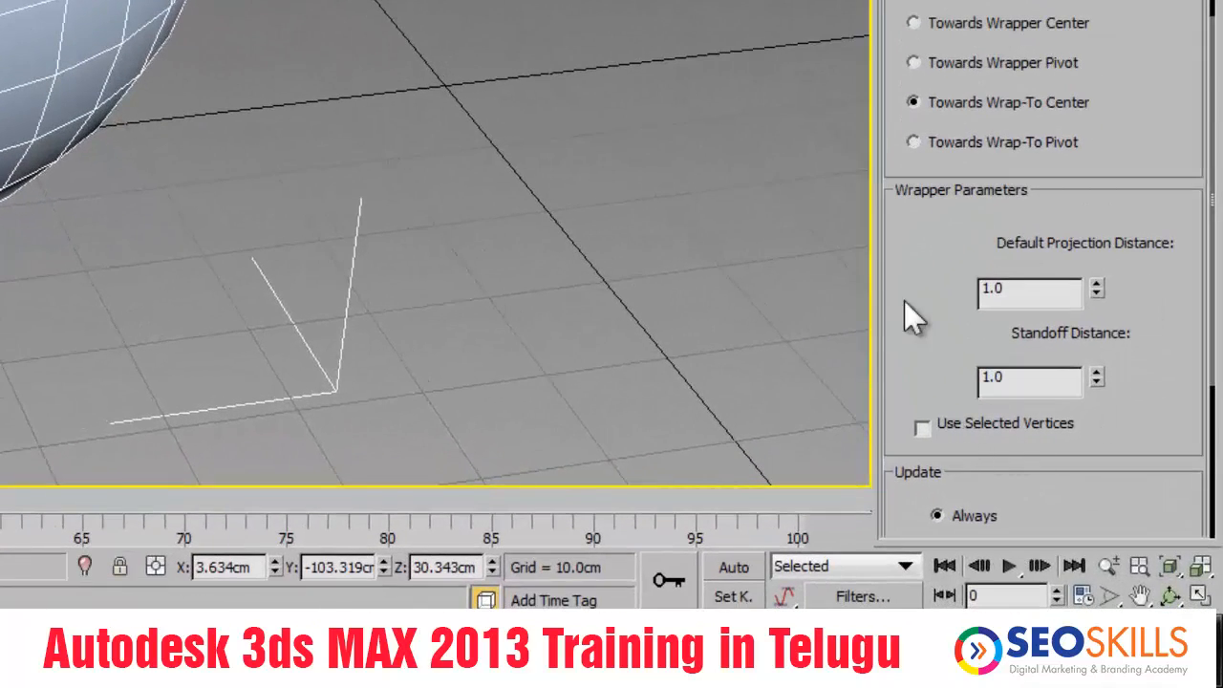
# Hide the Wrap-To object in the Conform parameters so only the curved strip is displayed
pyautogui.scroll(-3, 915, 238)
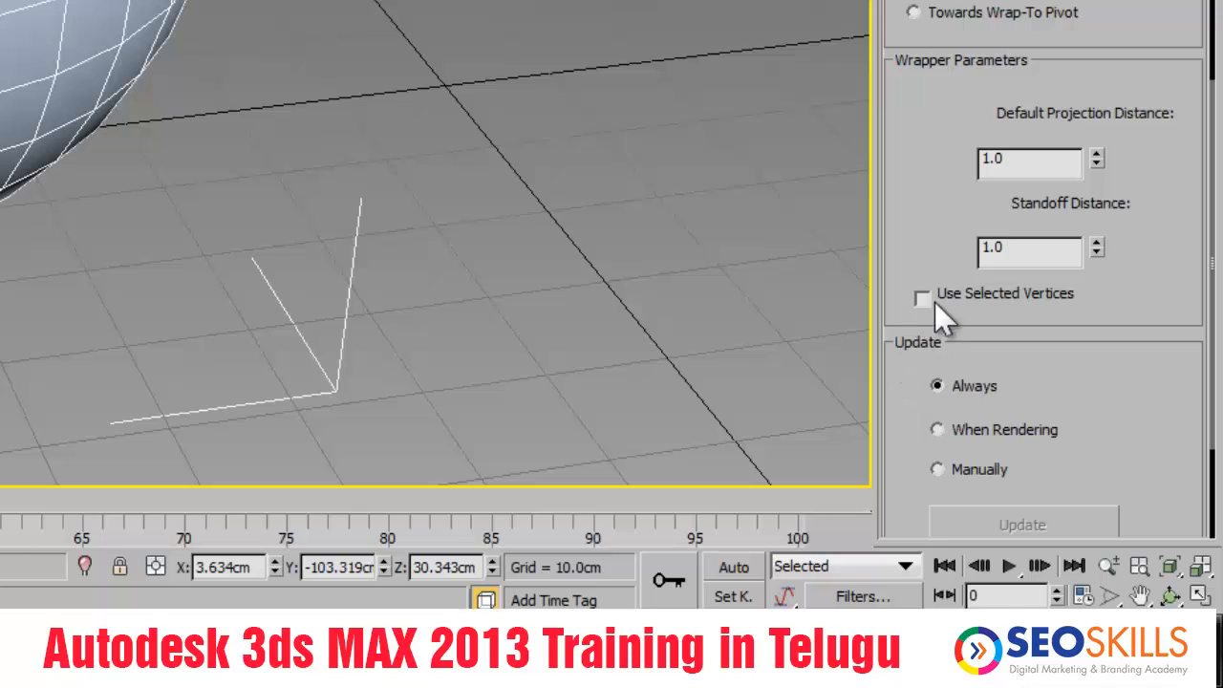
pyautogui.scroll(-4, 903, 155)
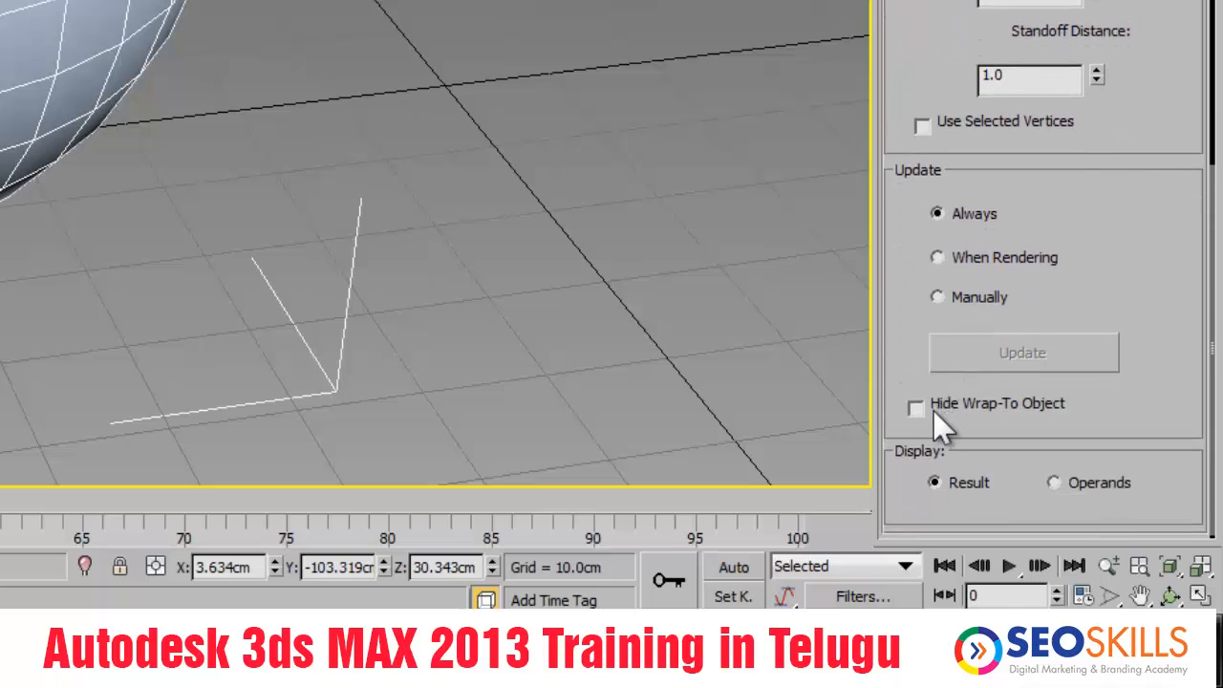
pyautogui.click(915, 408)
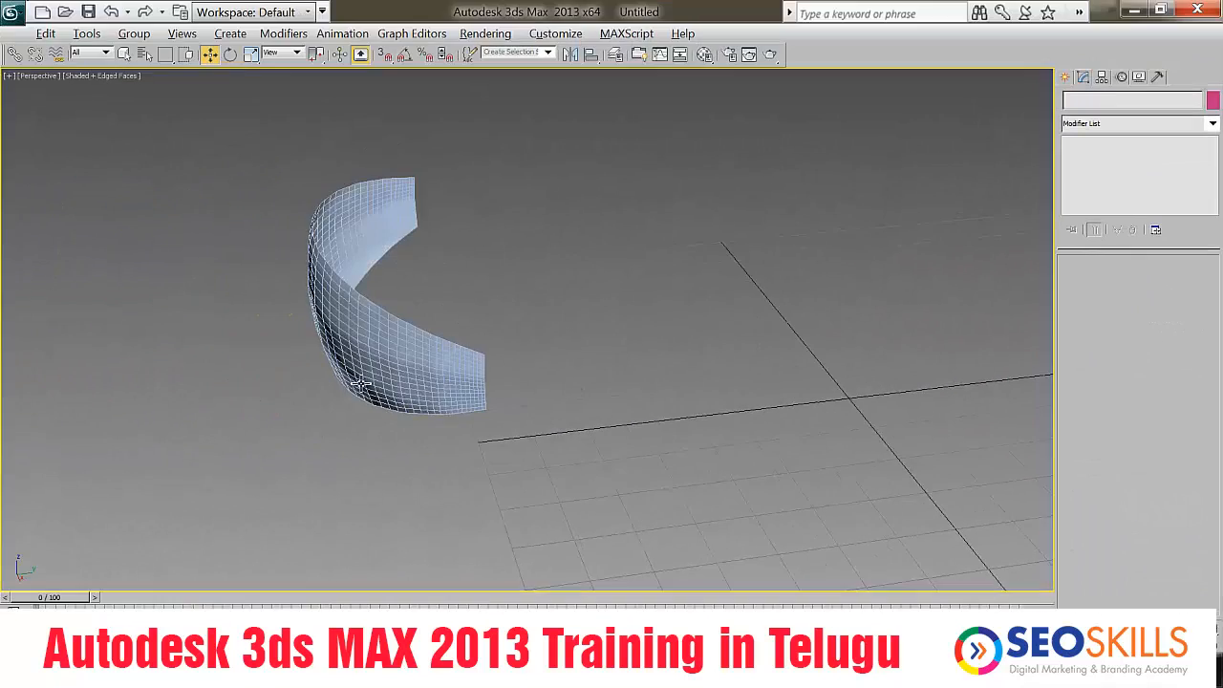
pyautogui.keyDown('alt'); pyautogui.moveTo(360, 382); pyautogui.dragTo(563, 378, button='middle'); pyautogui.keyUp('alt')
pyautogui.keyDown('alt'); pyautogui.moveTo(712, 277); pyautogui.dragTo(587, 322, button='middle'); pyautogui.keyUp('alt')
pyautogui.click(588, 325)
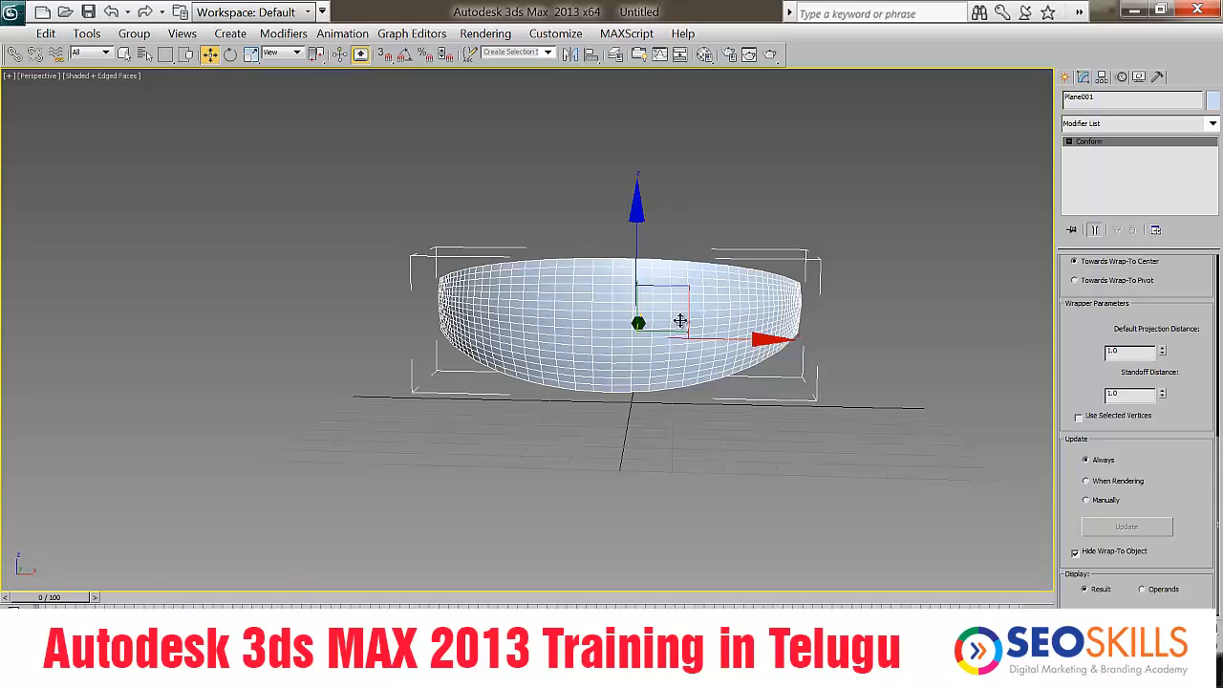
# Load mybanner.png from the Desktop as a Bitmap diffuse map in the first material slot
pyautogui.click(641, 319)
pyautogui.press('m')
pyautogui.click(885, 537)
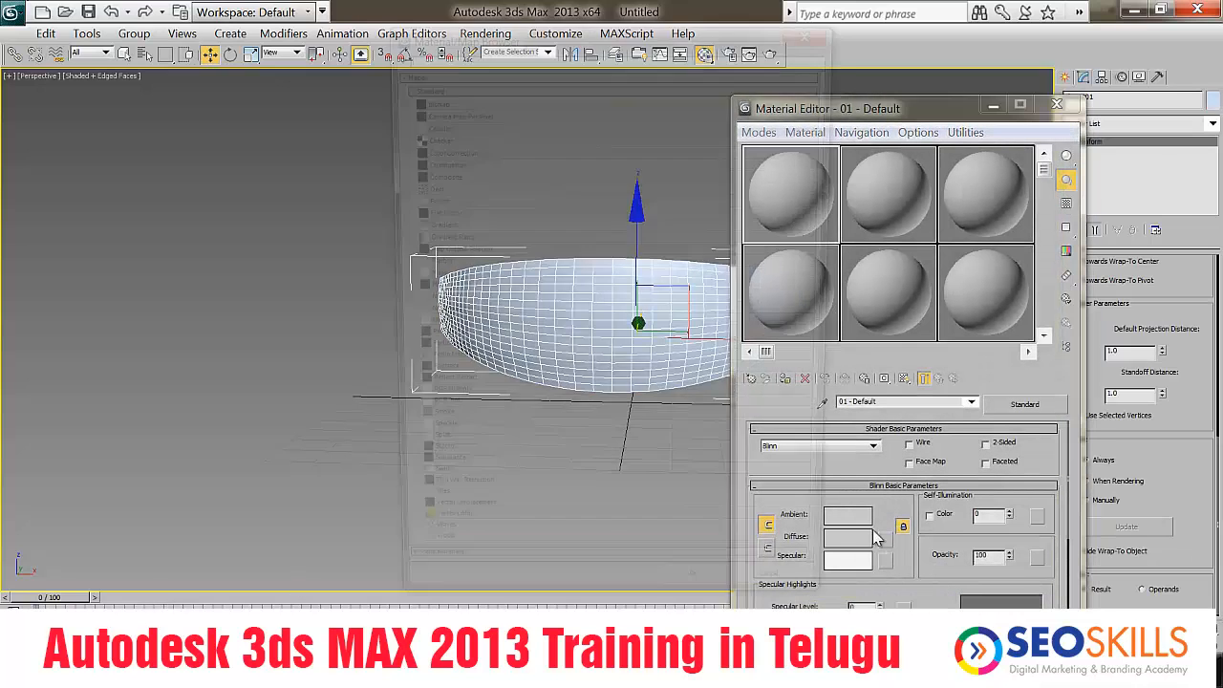
pyautogui.doubleClick(420, 107)
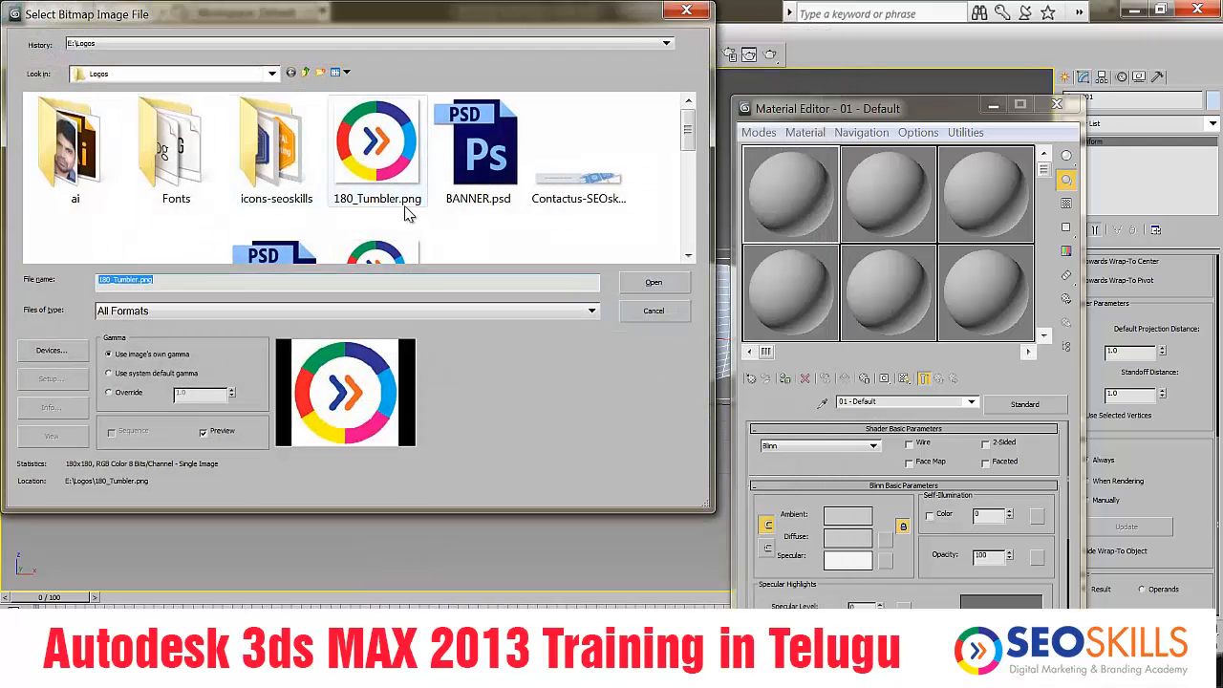
pyautogui.click(84, 74)
pyautogui.click(125, 103)
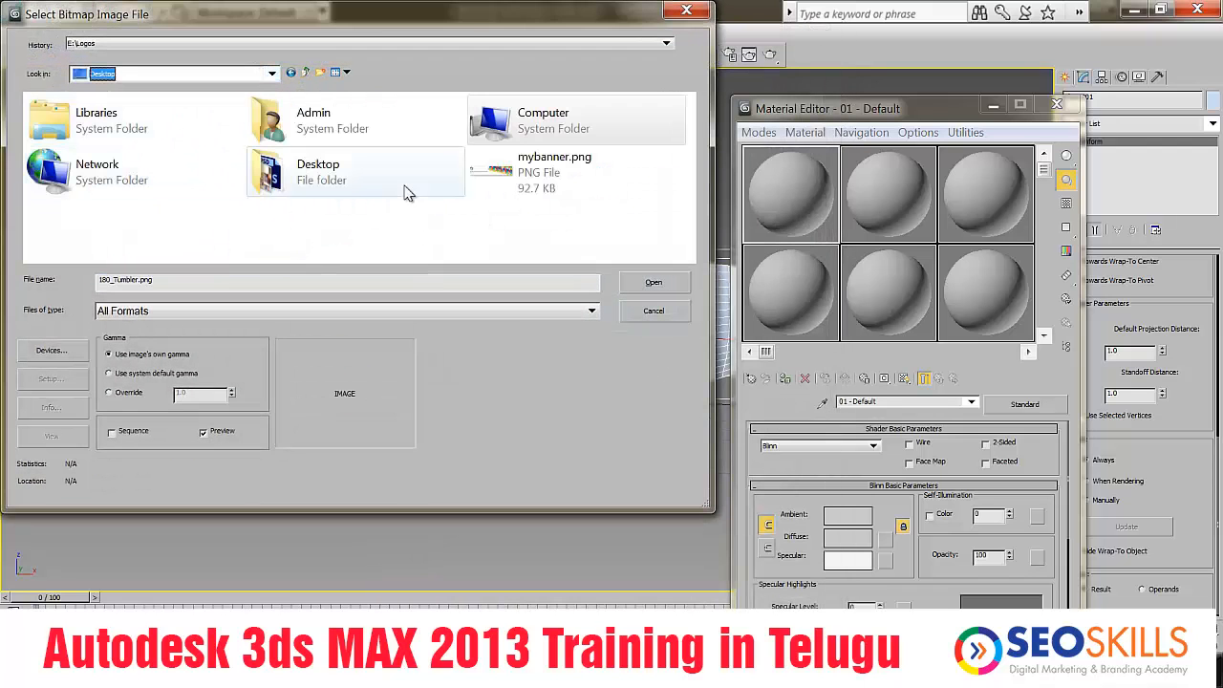
pyautogui.click(506, 167)
pyautogui.click(647, 283)
# Assign the banner material to the curved strip, show its map in the viewport and close the Material Editor
pyautogui.click(785, 379)
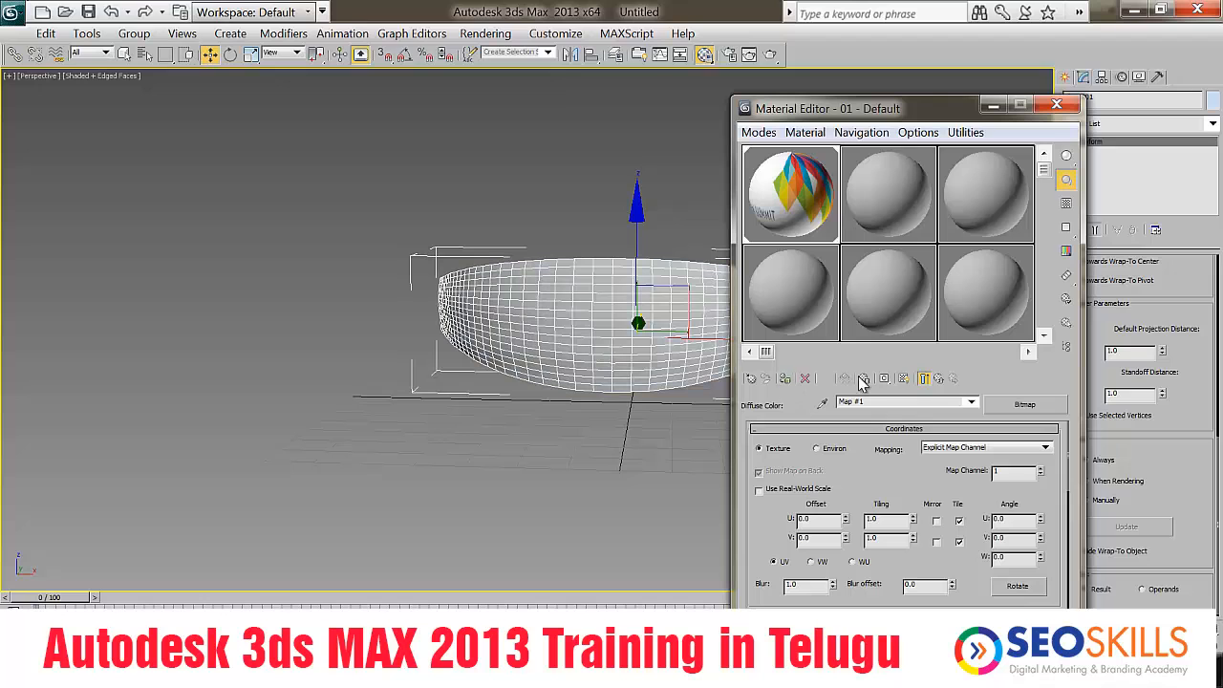
pyautogui.click(941, 380)
pyautogui.click(905, 378)
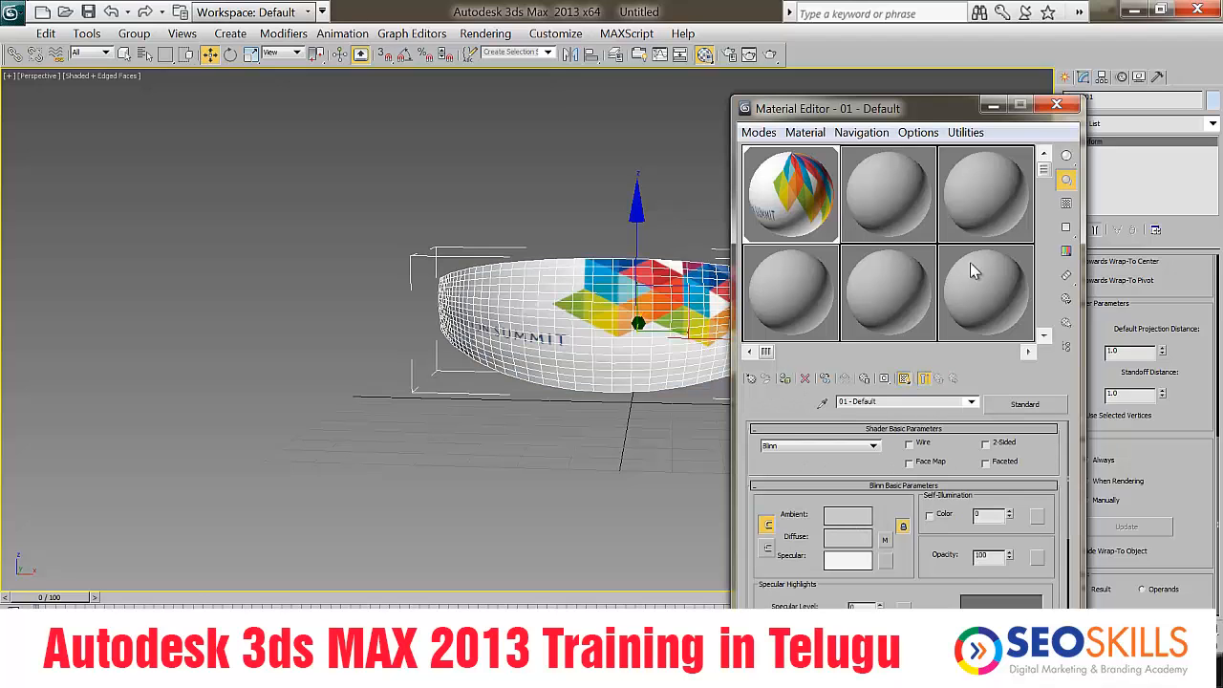
pyautogui.click(1055, 104)
# Unhide all objects to bring the original sphere back beside the banner strip
pyautogui.keyDown('alt'); pyautogui.moveTo(630, 384); pyautogui.dragTo(685, 395, button='middle'); pyautogui.keyUp('alt')
pyautogui.click(439, 388)
pyautogui.rightClick(352, 328)
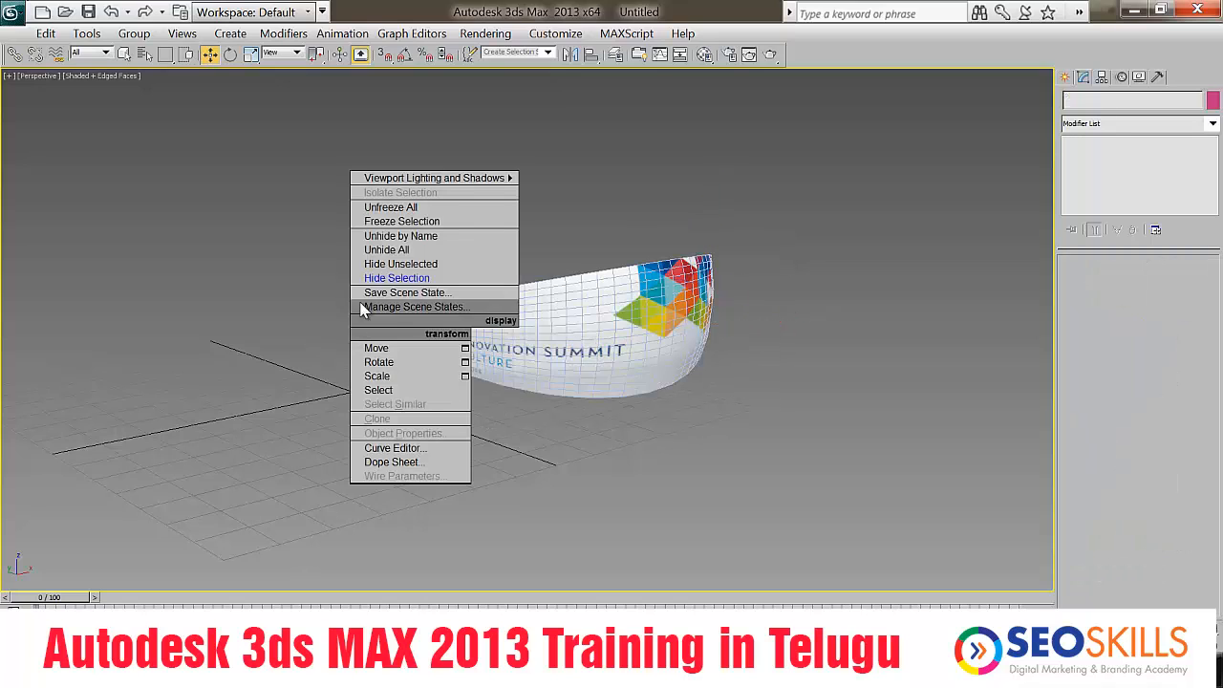
pyautogui.click(380, 250)
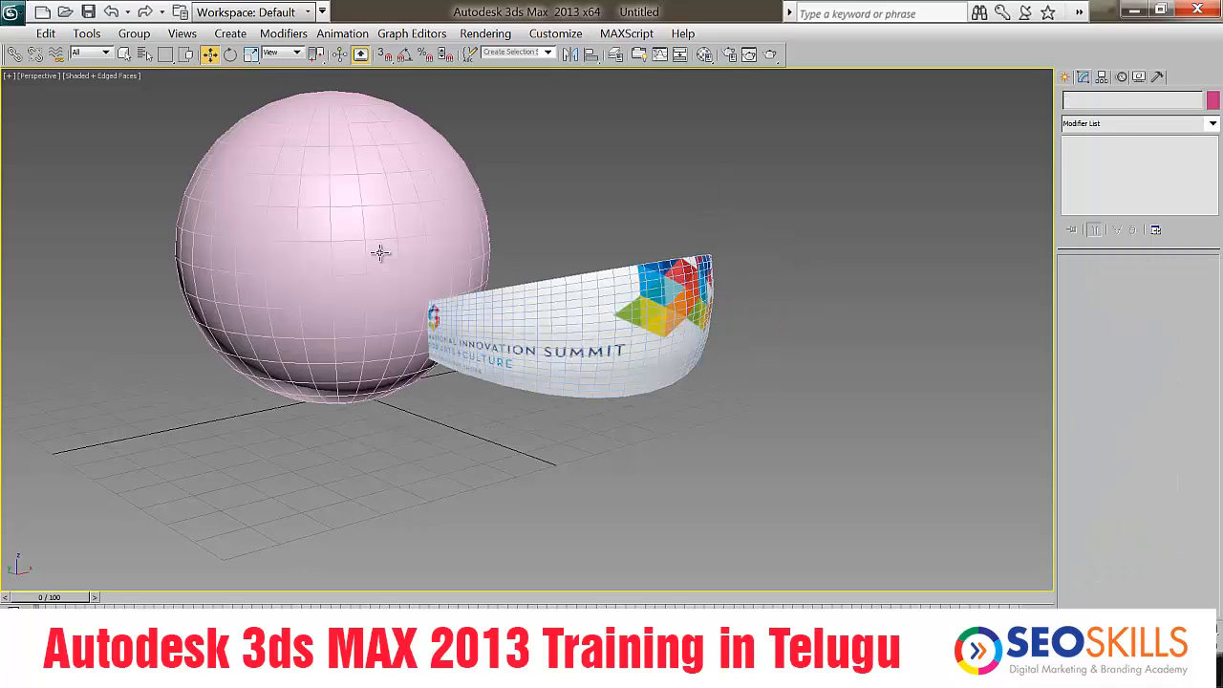
pyautogui.keyDown('alt'); pyautogui.moveTo(522, 428); pyautogui.dragTo(547, 434, button='middle'); pyautogui.keyUp('alt')
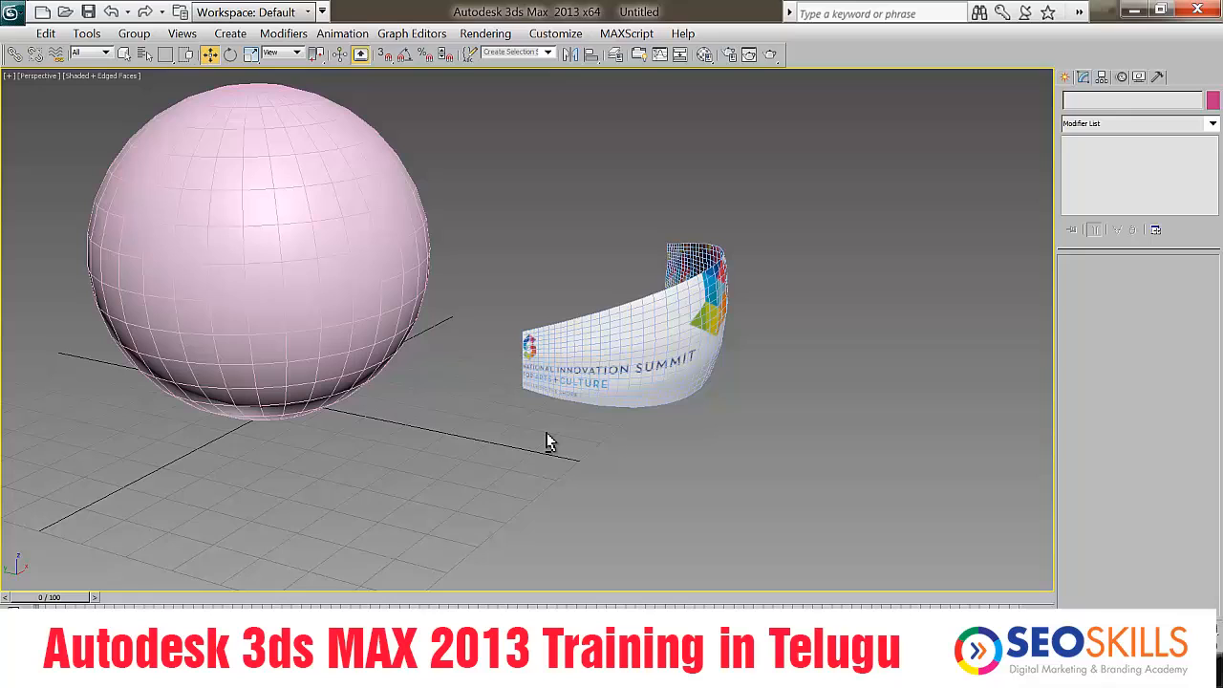
# For the sphere, load 10x20_a_3g_render_1b.jpg from the 3d Booth Designs folder as the second material's Bitmap diffuse map
pyautogui.click(310, 291)
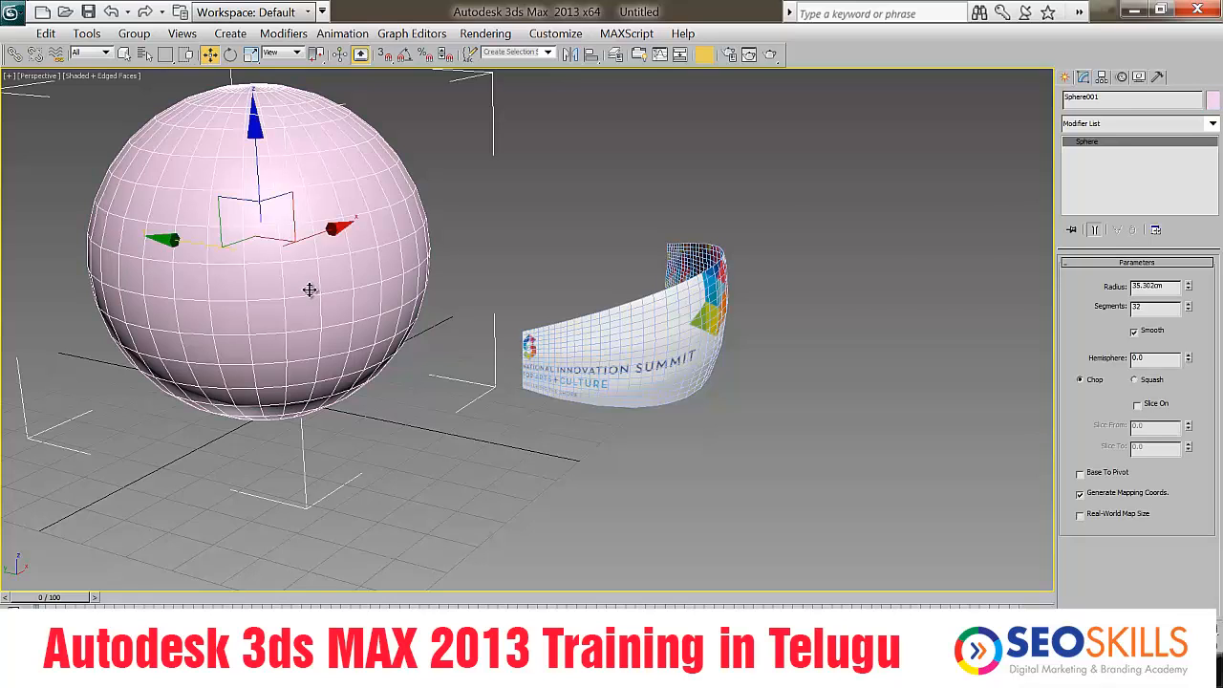
pyautogui.press('m')
pyautogui.click(888, 215)
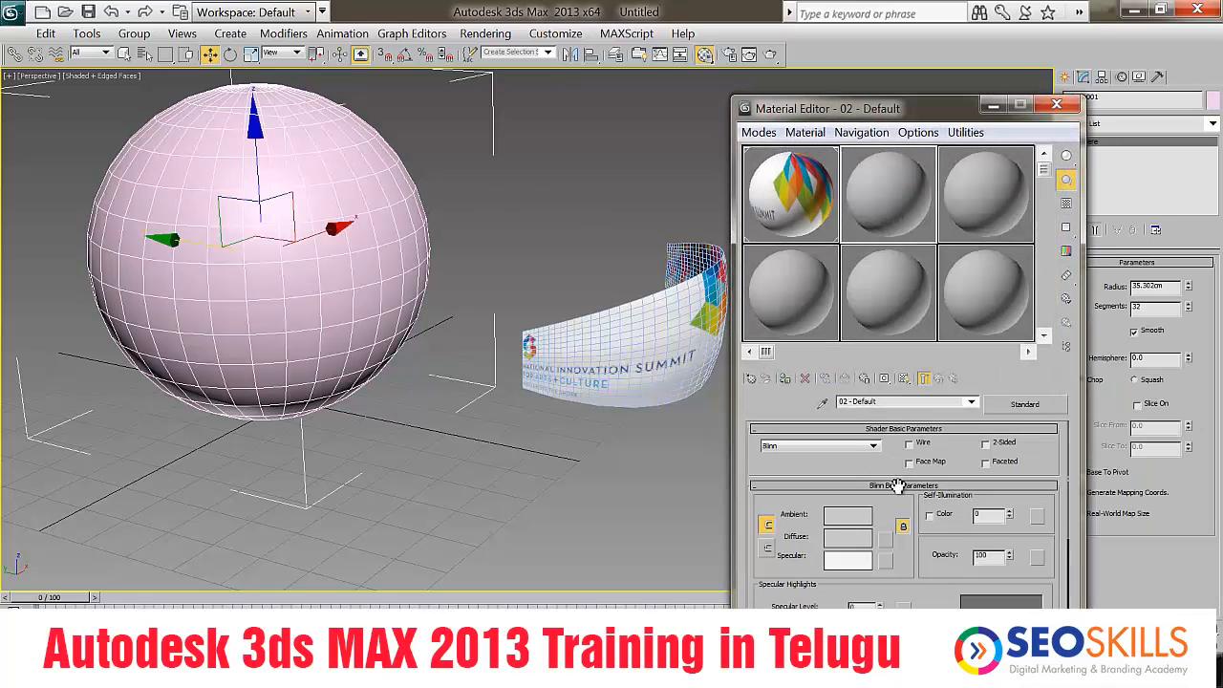
pyautogui.click(886, 541)
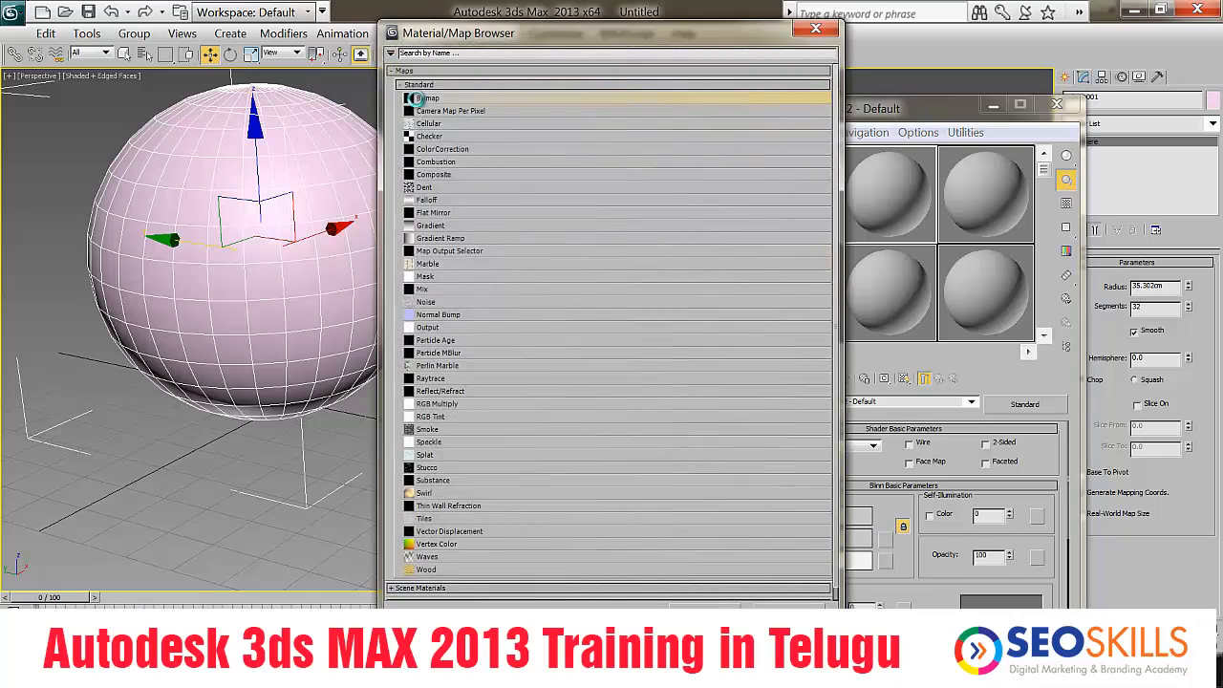
pyautogui.doubleClick(449, 109)
pyautogui.click(272, 72)
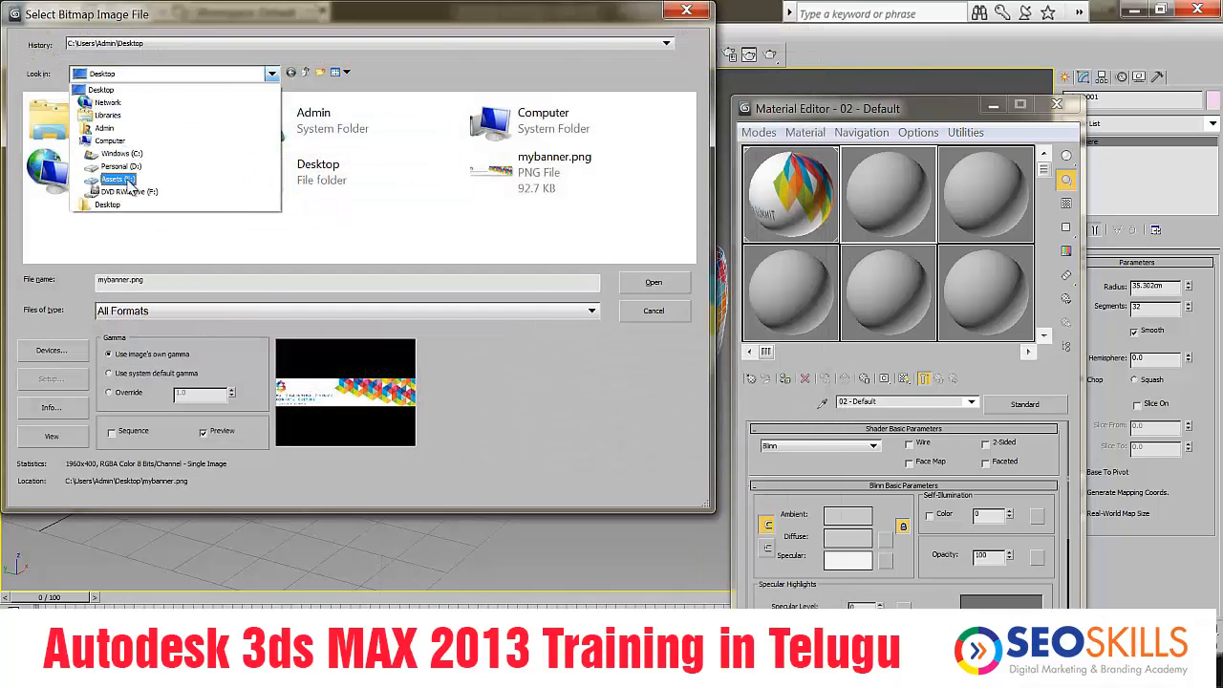
pyautogui.click(110, 180)
pyautogui.doubleClick(75, 122)
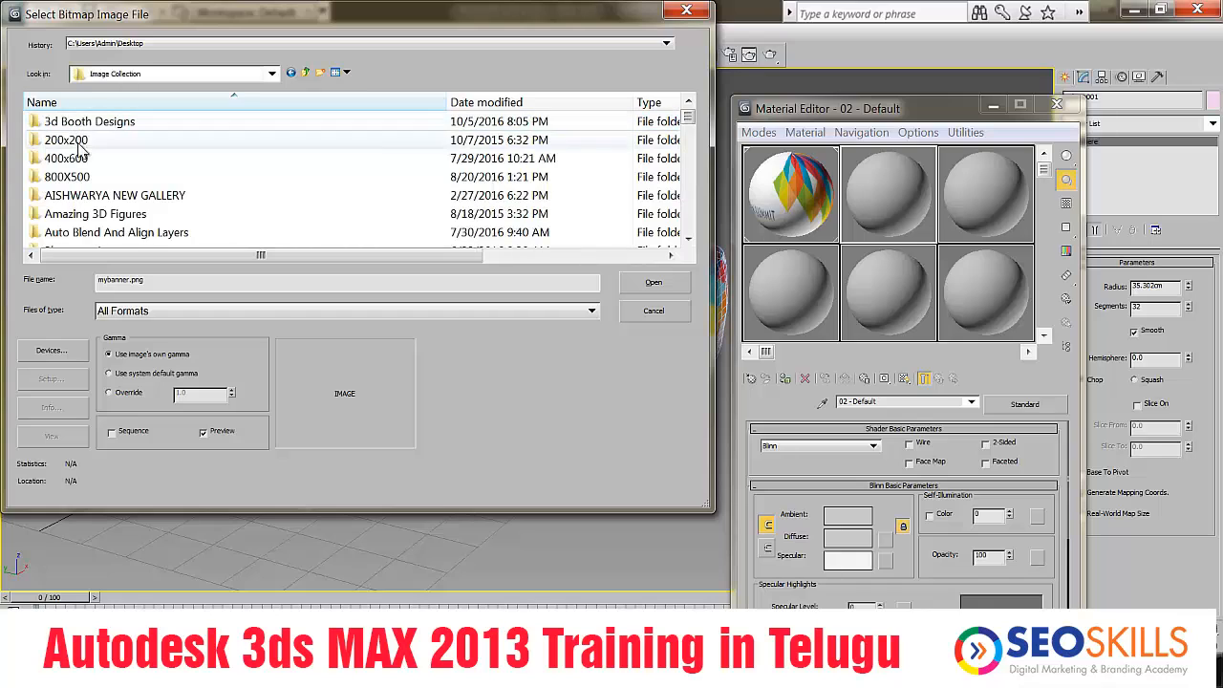
pyautogui.doubleClick(91, 122)
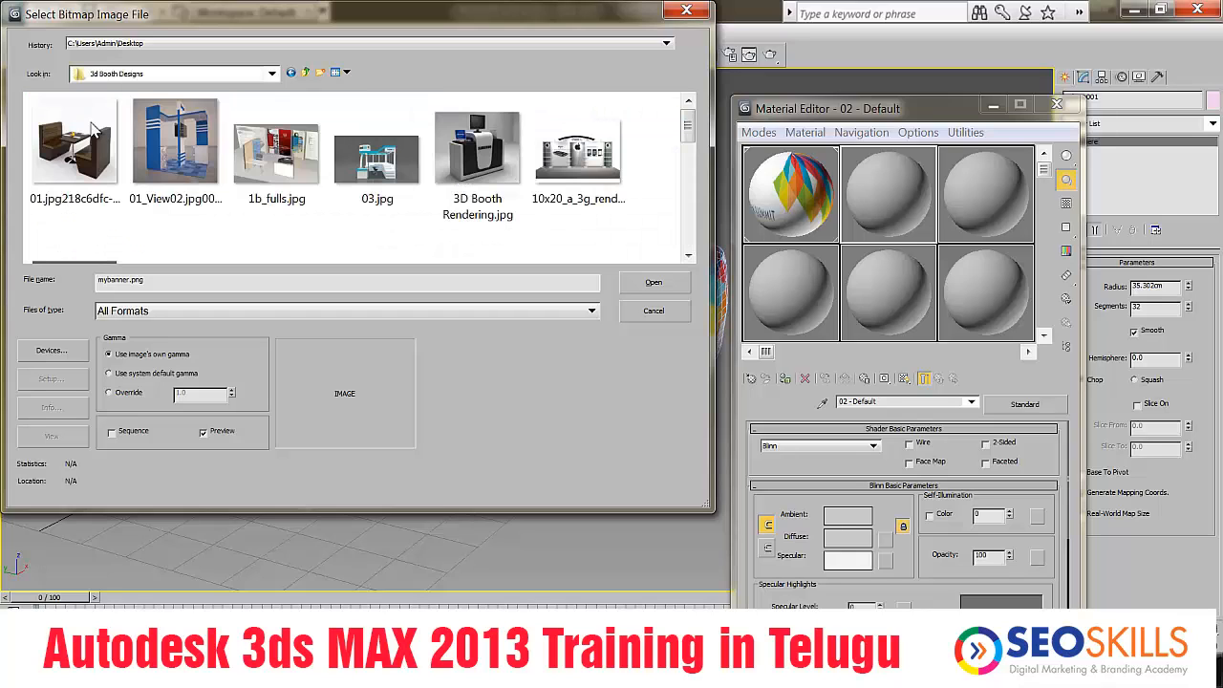
pyautogui.click(578, 153)
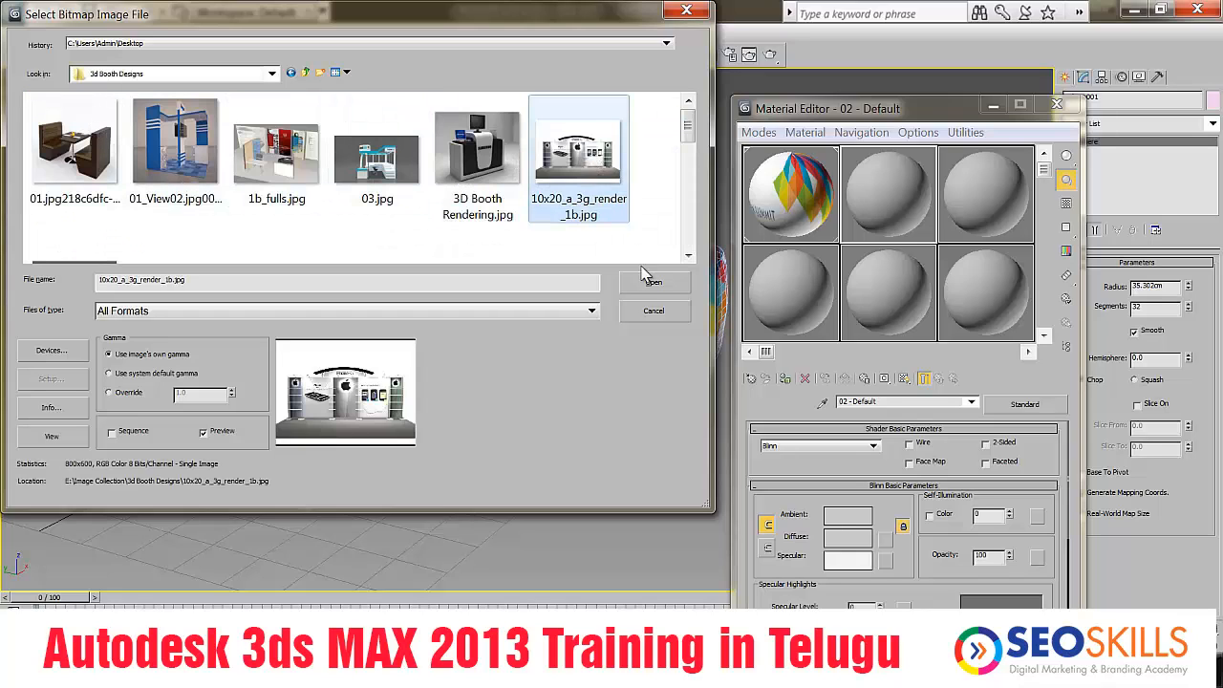
pyautogui.click(653, 283)
# Assign the second material to the sphere, show its map in the viewport and close the Material Editor
pyautogui.click(783, 379)
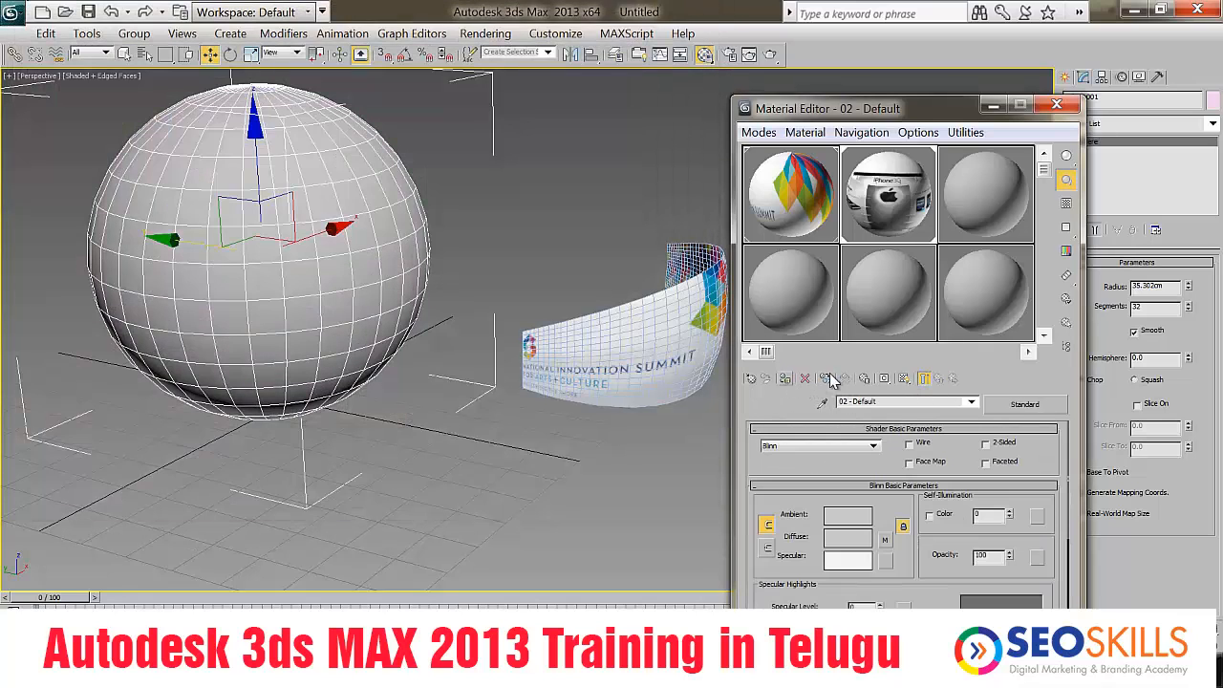
pyautogui.click(904, 379)
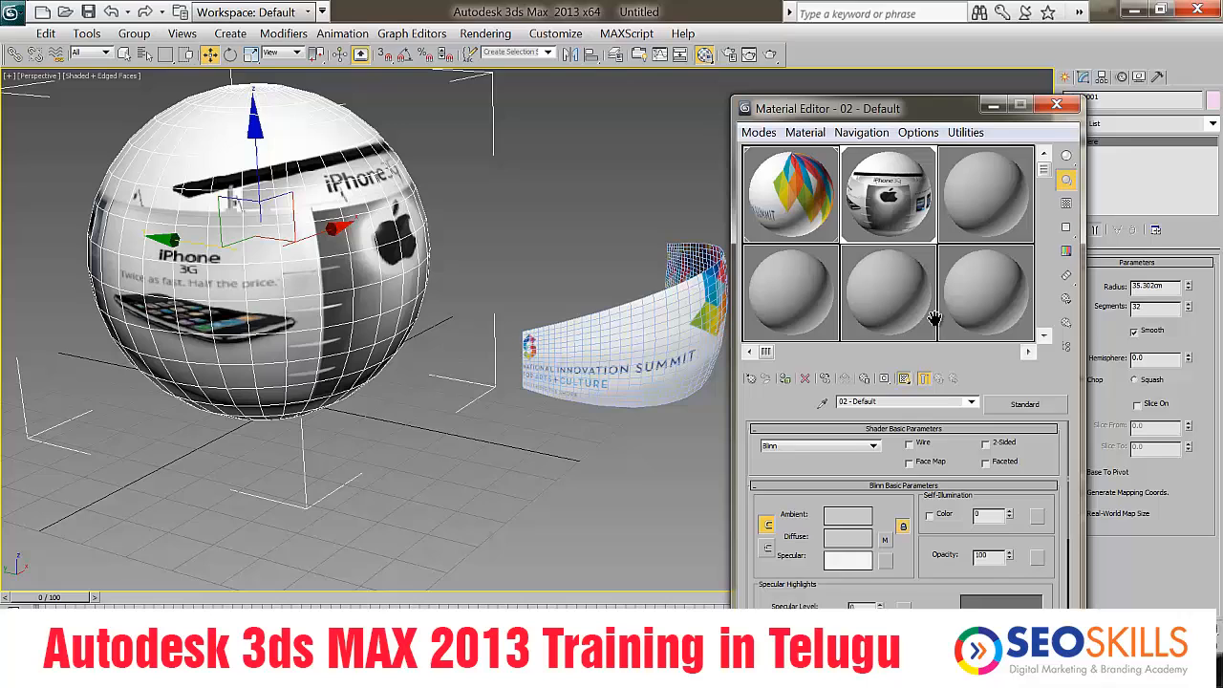
pyautogui.click(1055, 105)
# Turn off edged faces and move the banner strip along its Y axis to about -39 cm, onto the sphere
pyautogui.click(701, 382)
pyautogui.press('F4')
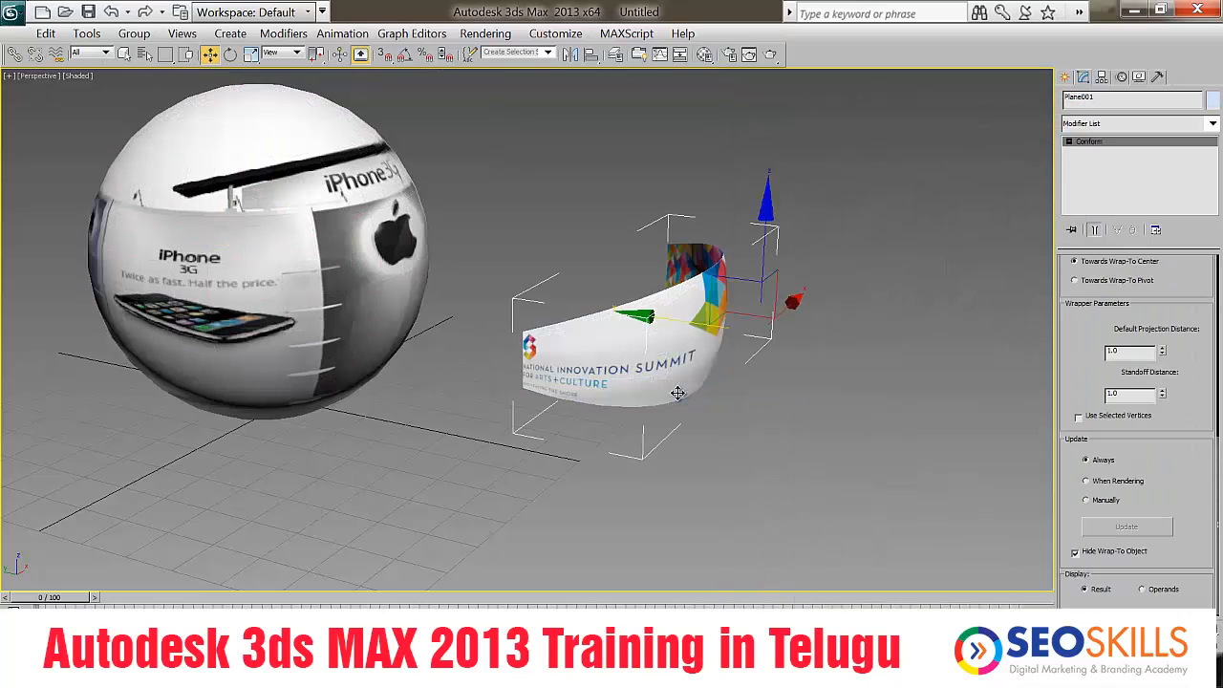
pyautogui.moveTo(697, 325); pyautogui.dragTo(389, 304)
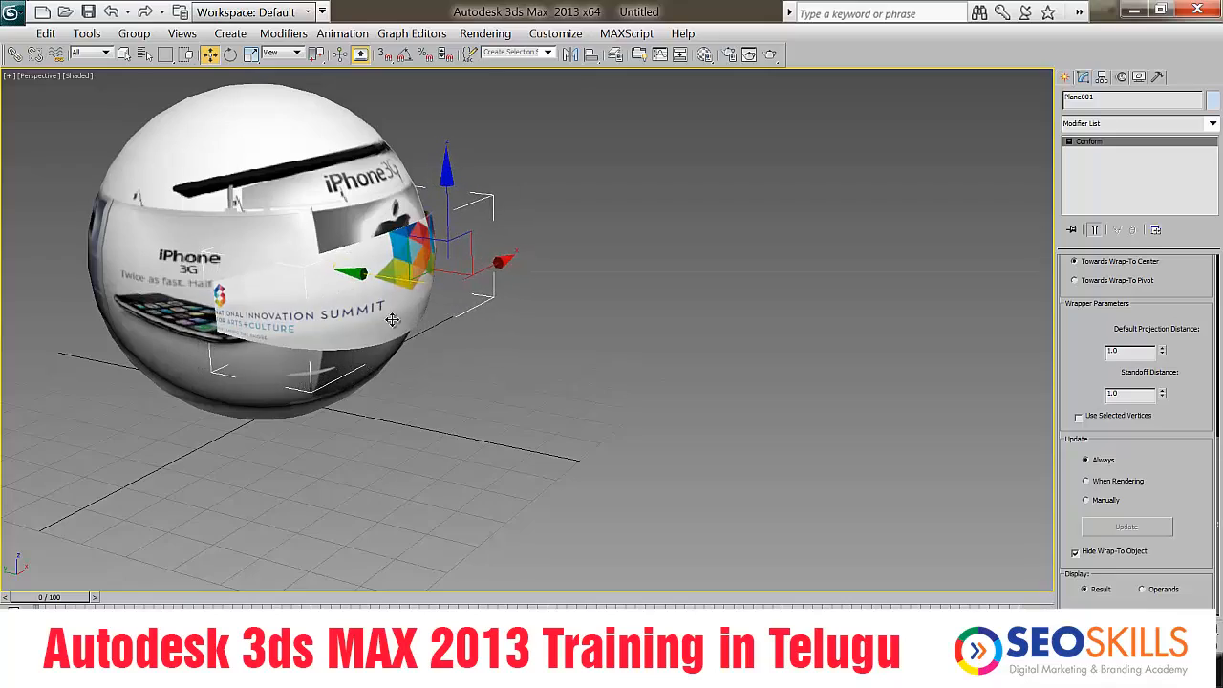
pyautogui.keyDown('alt'); pyautogui.moveTo(387, 317); pyautogui.dragTo(446, 411, button='middle'); pyautogui.keyUp('alt')
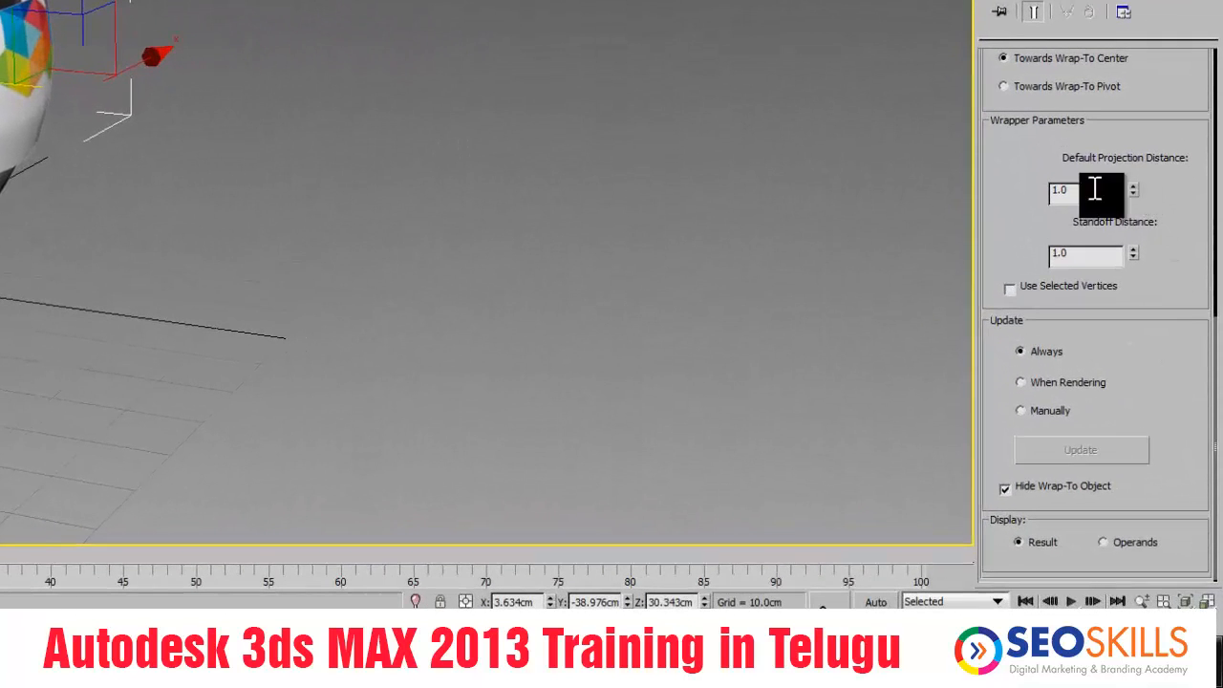
# Set the strip's default projection distance to 1.62, try a standoff distance of 16.14 and reduce it to 1.13
pyautogui.moveTo(1132, 183); pyautogui.dragTo(1120, 86)
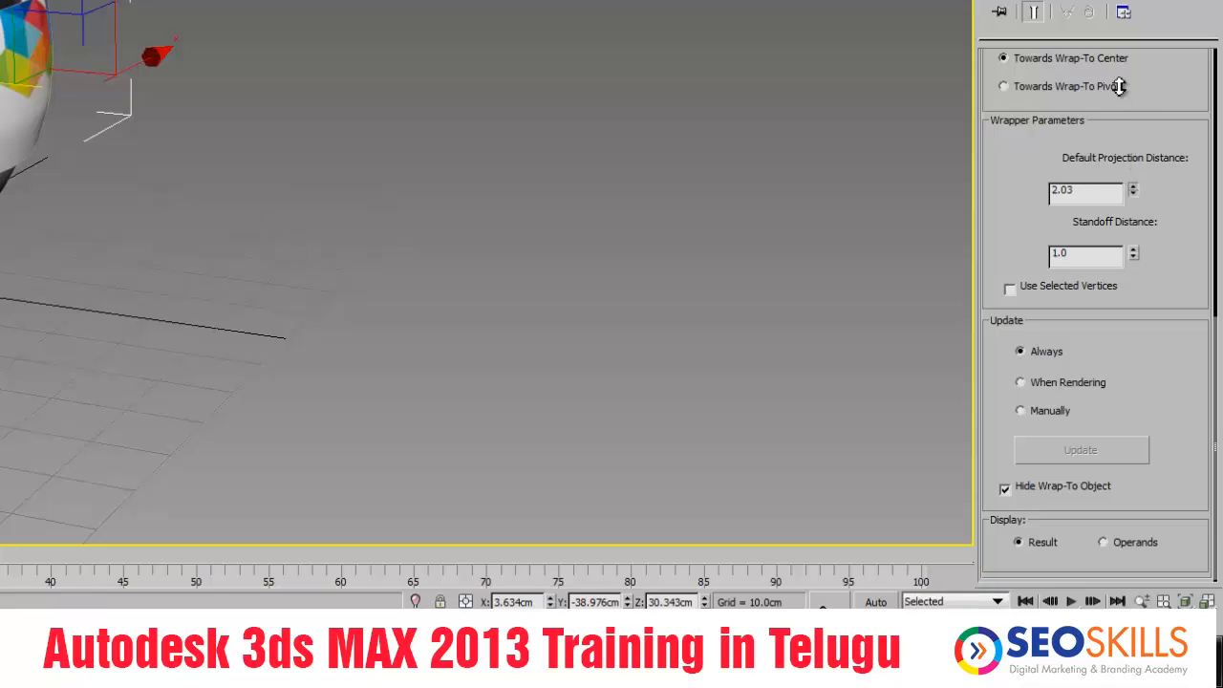
pyautogui.moveTo(1133, 251); pyautogui.dragTo(1132, 65)
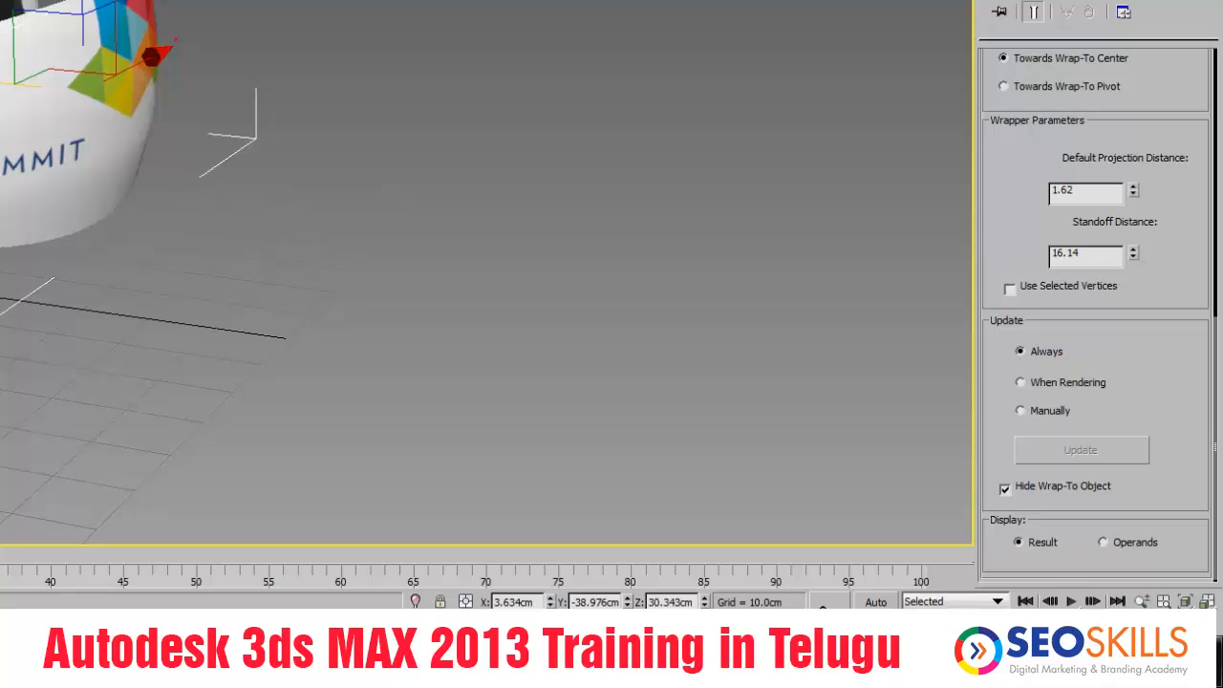
pyautogui.keyDown('alt'); pyautogui.moveTo(205, 5); pyautogui.dragTo(363, 67, button='middle'); pyautogui.keyUp('alt')
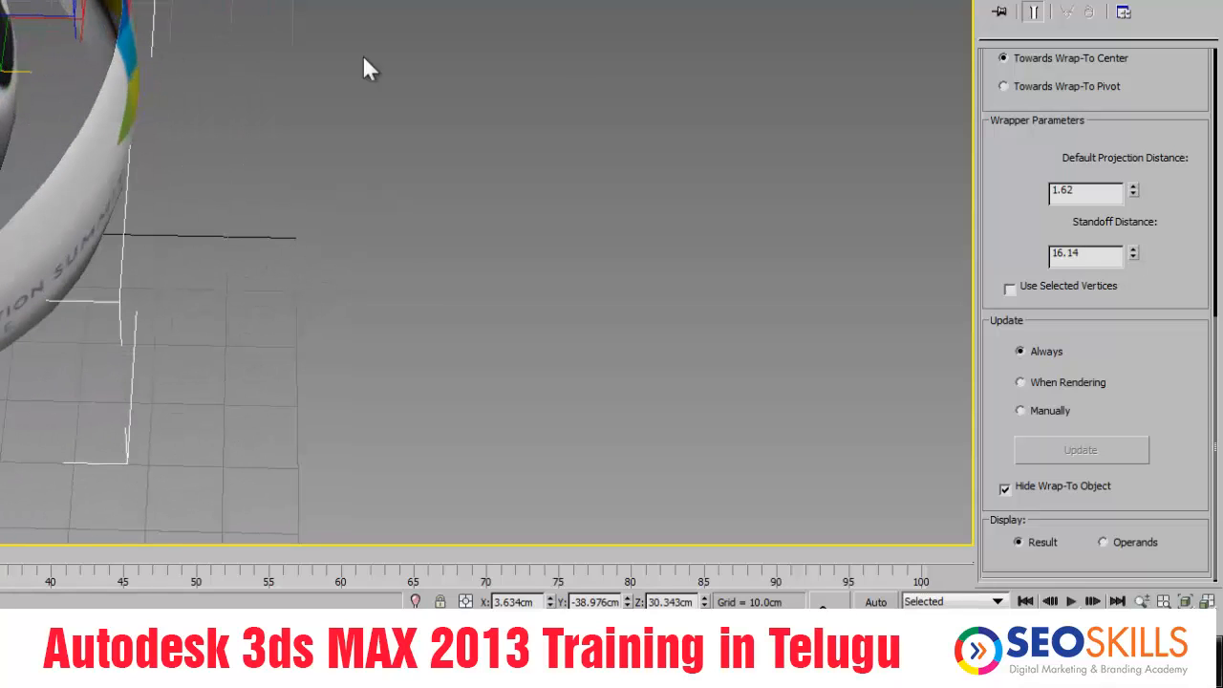
pyautogui.moveTo(1134, 256); pyautogui.dragTo(1125, 343)
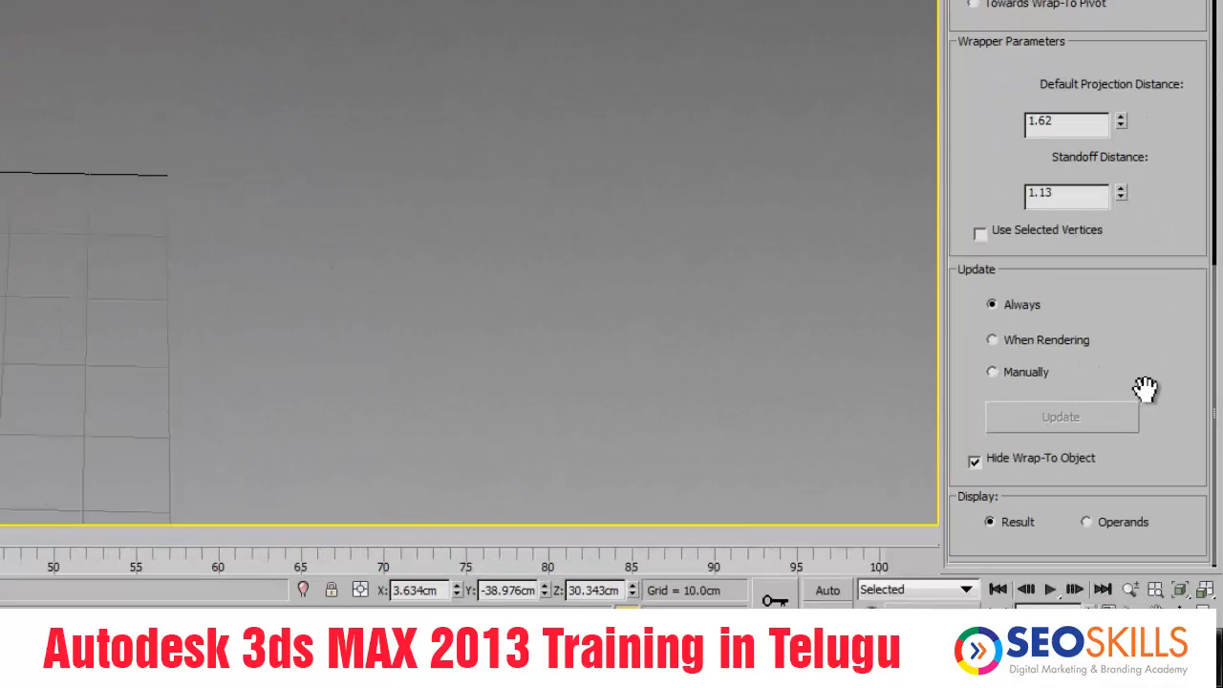
# Switch the strip's vertex projection direction to Towards Wrap-To Pivot
pyautogui.moveTo(1056, 241); pyautogui.dragTo(1051, 392)
pyautogui.moveTo(984, 277); pyautogui.dragTo(989, 303)
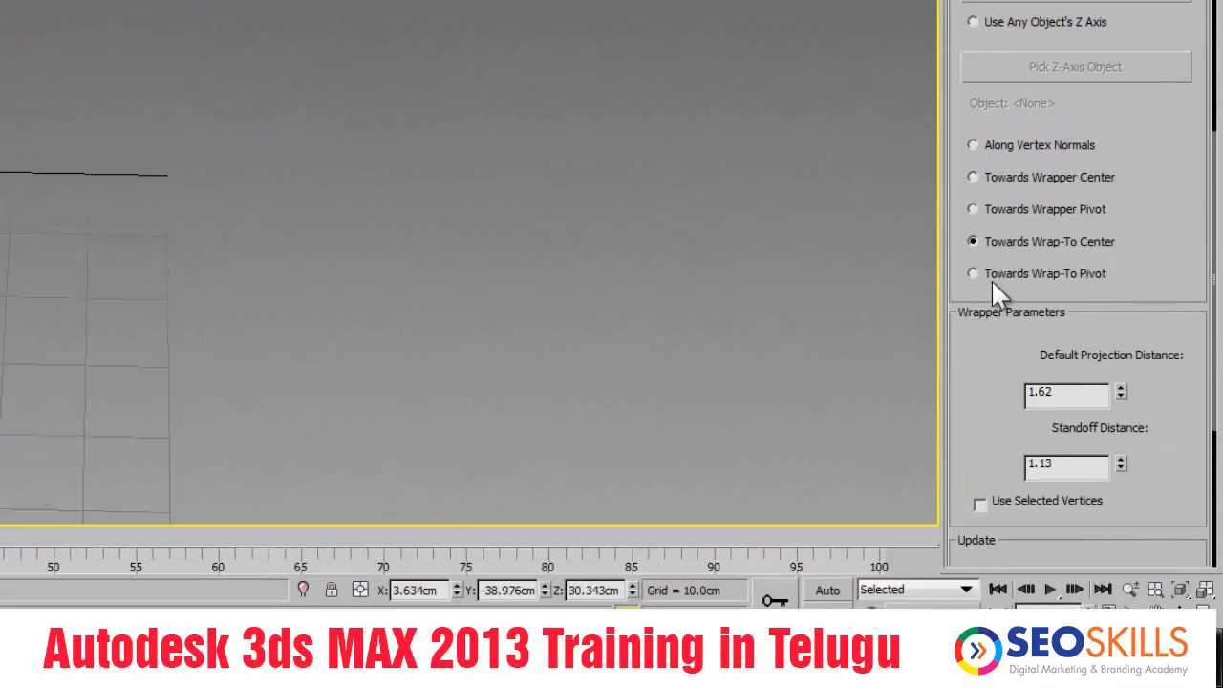
pyautogui.click(1022, 272)
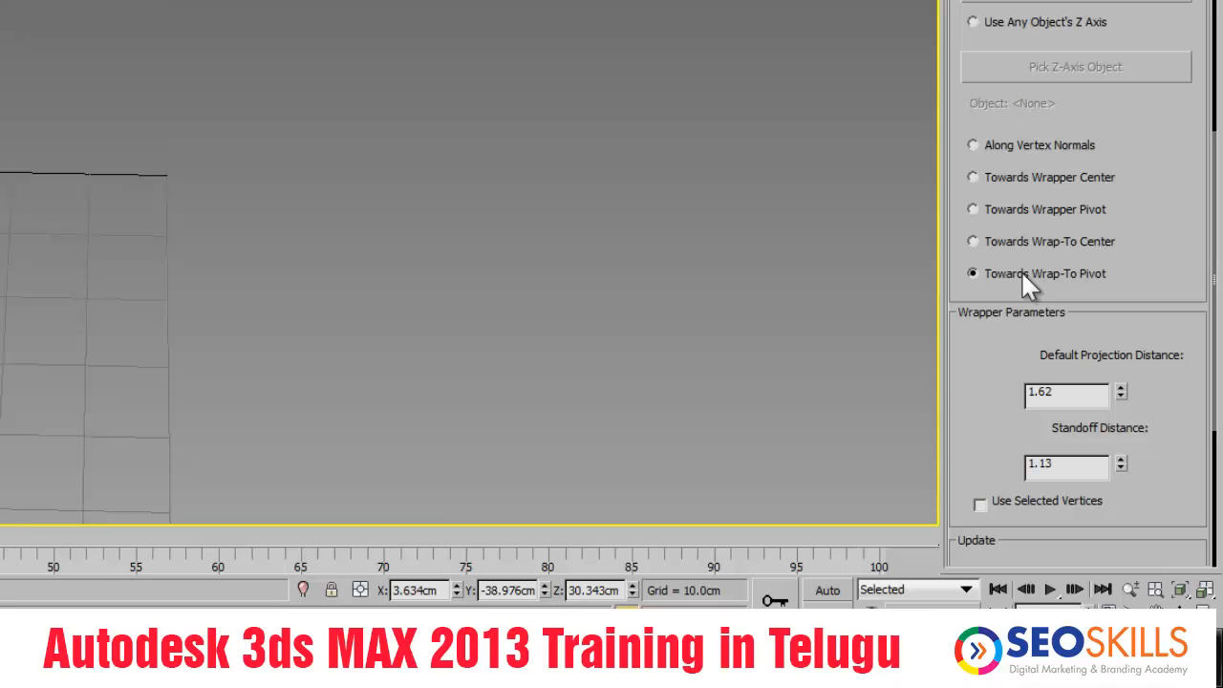